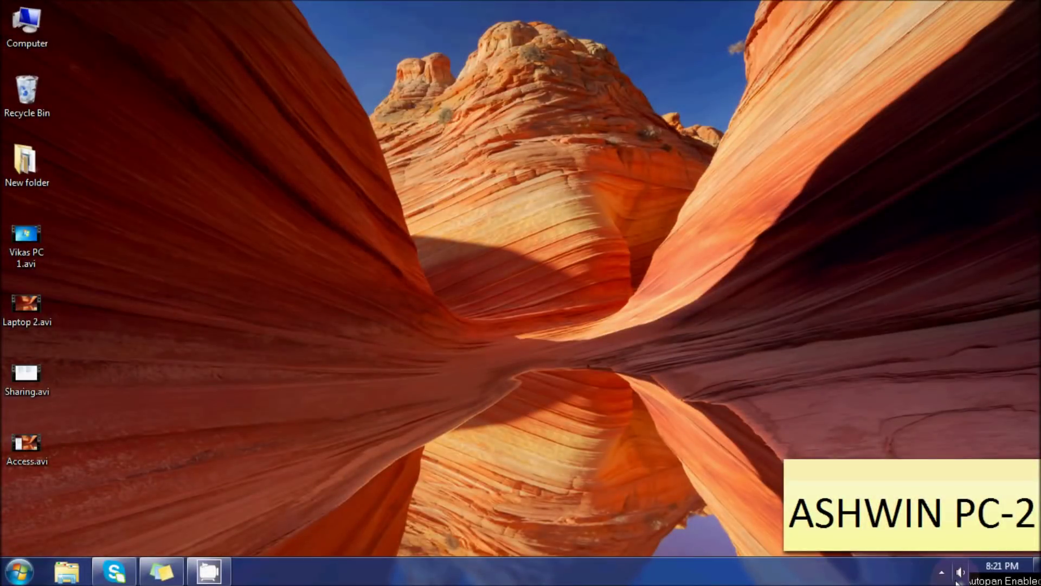
- Temporarily disable the ESET firewall and protection for 1 hour from its tray icon
{"action": "left_click", "coordinate": [942, 573]}
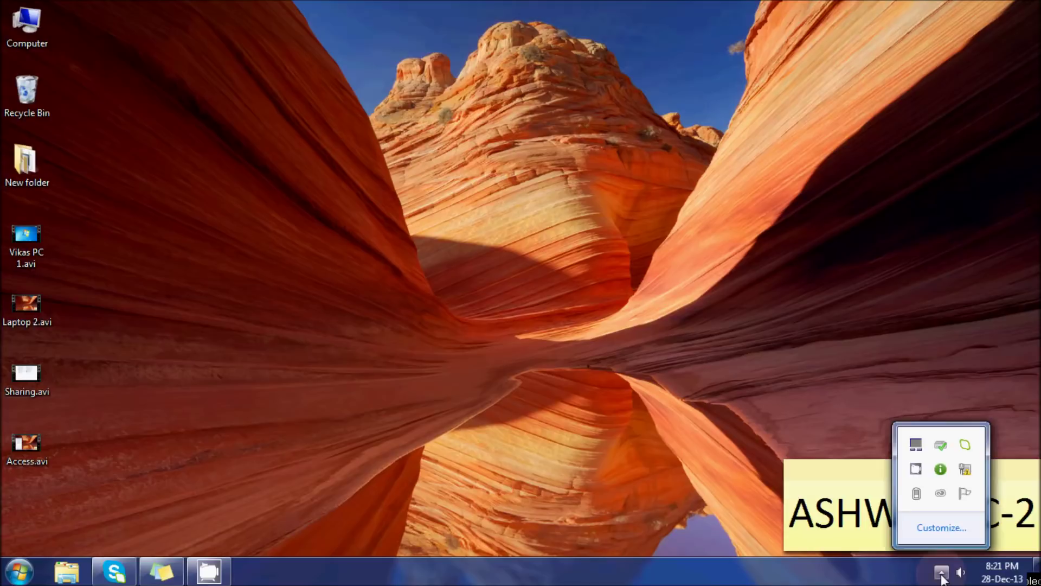
{"action": "right_click", "coordinate": [942, 474]}
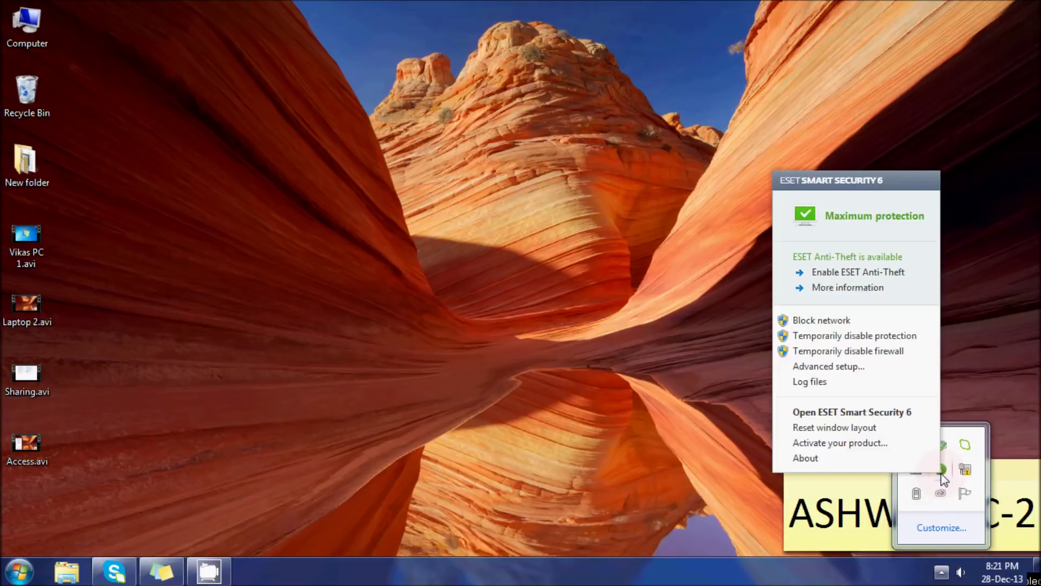
{"action": "left_click", "coordinate": [840, 353]}
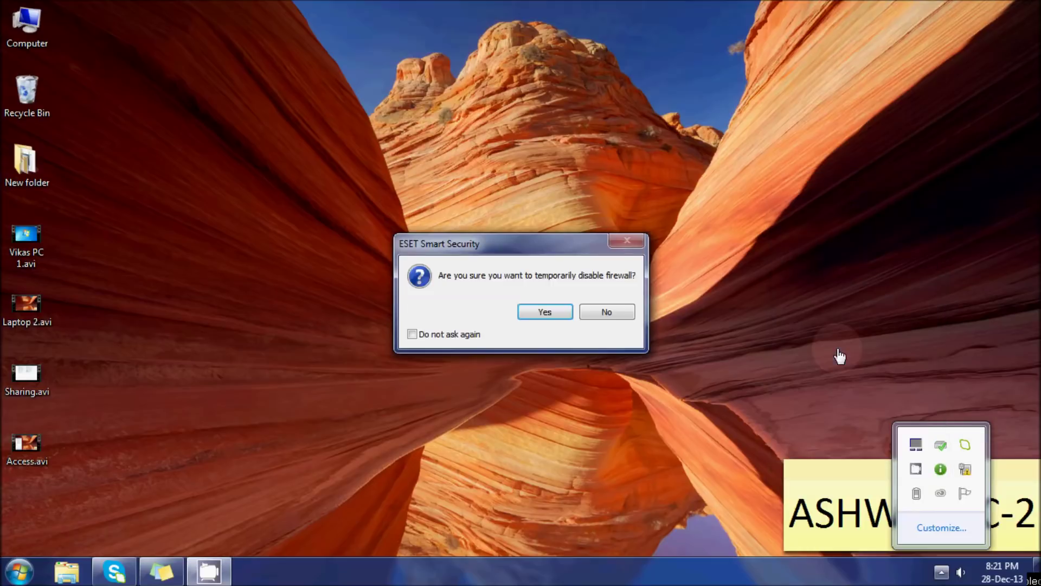
{"action": "left_click", "coordinate": [560, 314]}
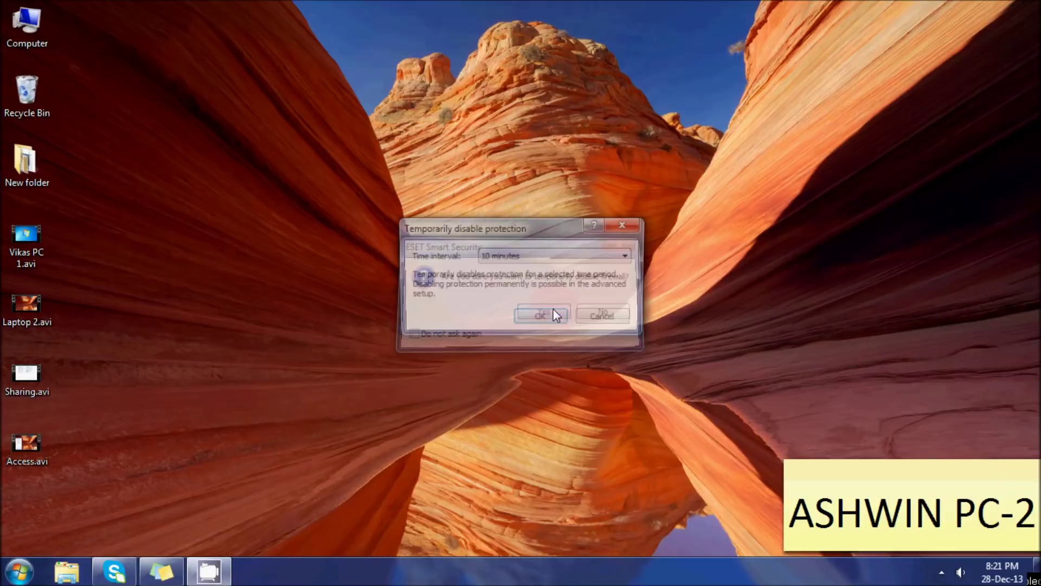
{"action": "left_click", "coordinate": [535, 256]}
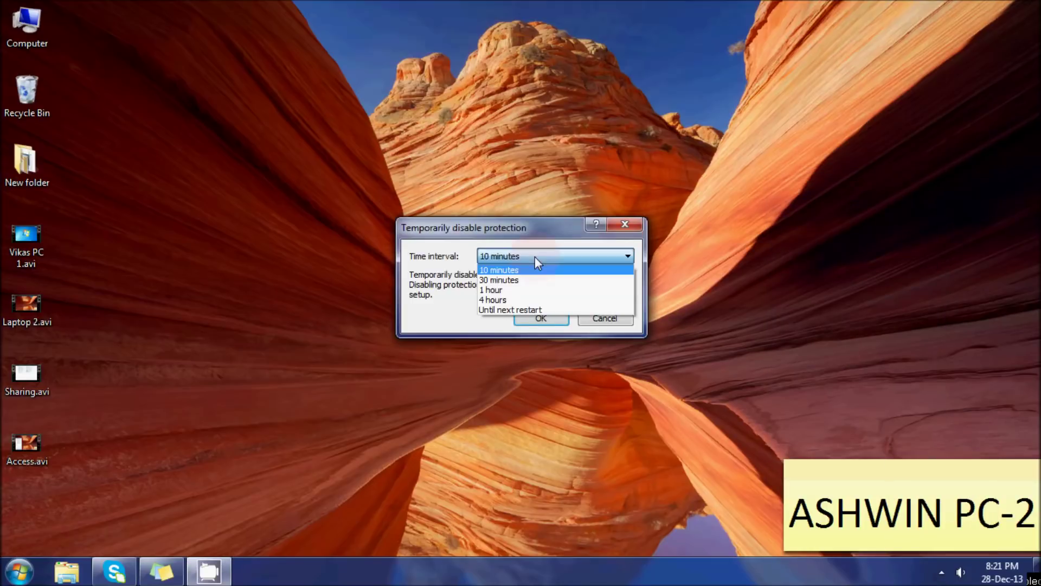
{"action": "left_click", "coordinate": [531, 290]}
{"action": "left_click", "coordinate": [541, 319]}
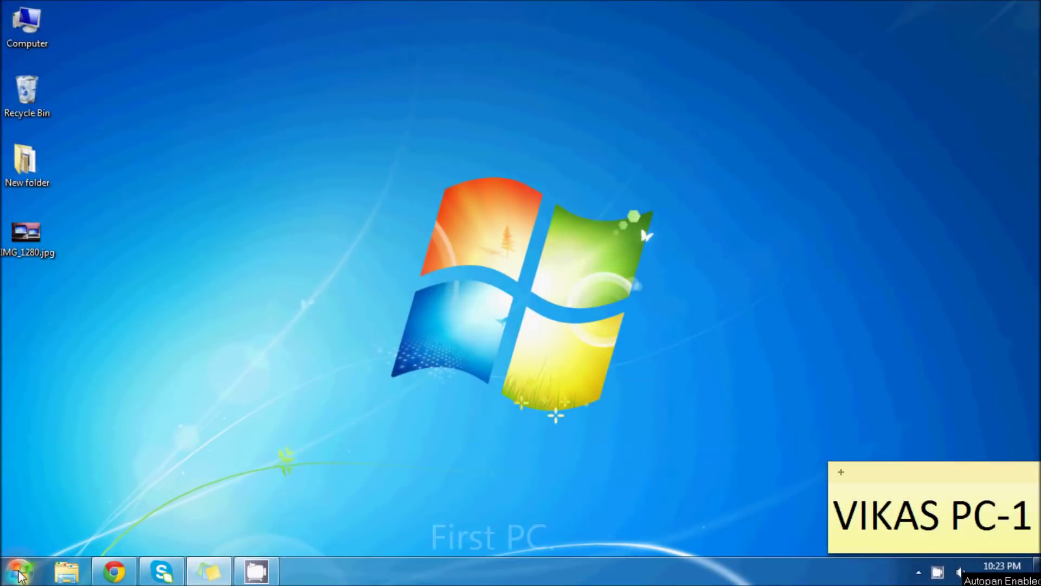
- Open Local Area Connection properties from Network and Sharing Center and select Internet Protocol Version 4
{"action": "left_click", "coordinate": [20, 572]}
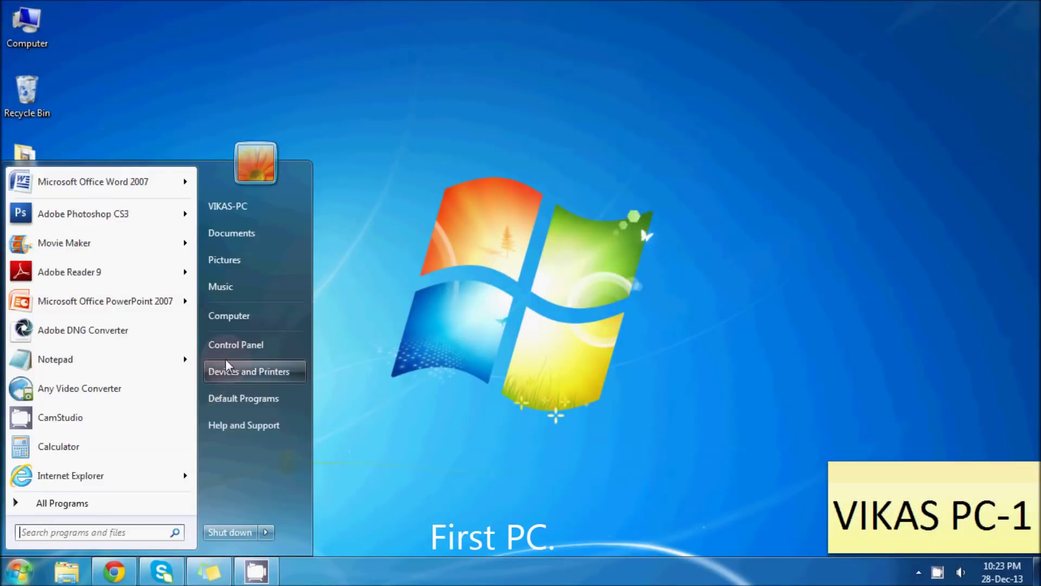
{"action": "left_click", "coordinate": [246, 344]}
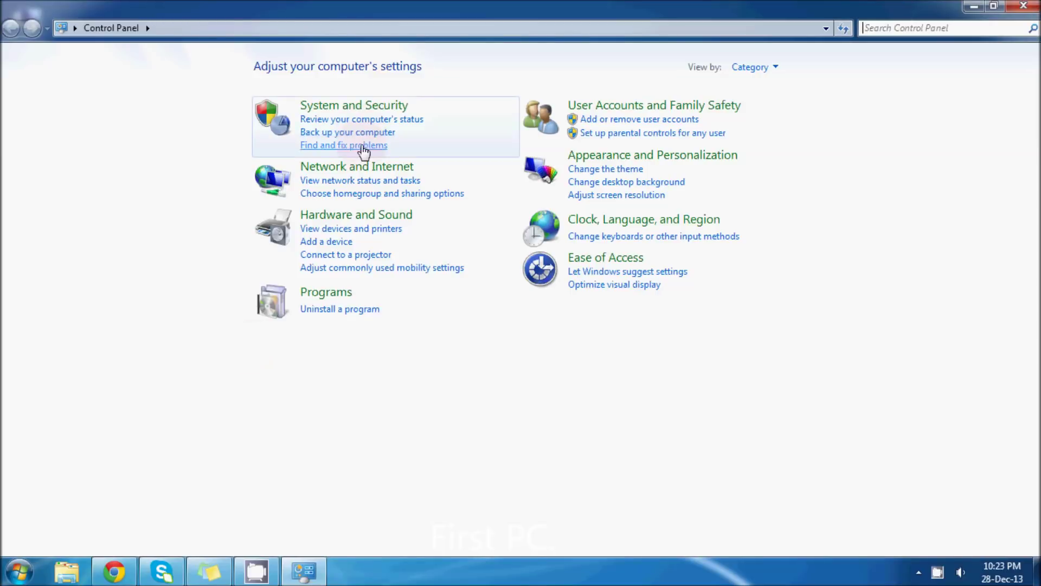
{"action": "left_click", "coordinate": [366, 169]}
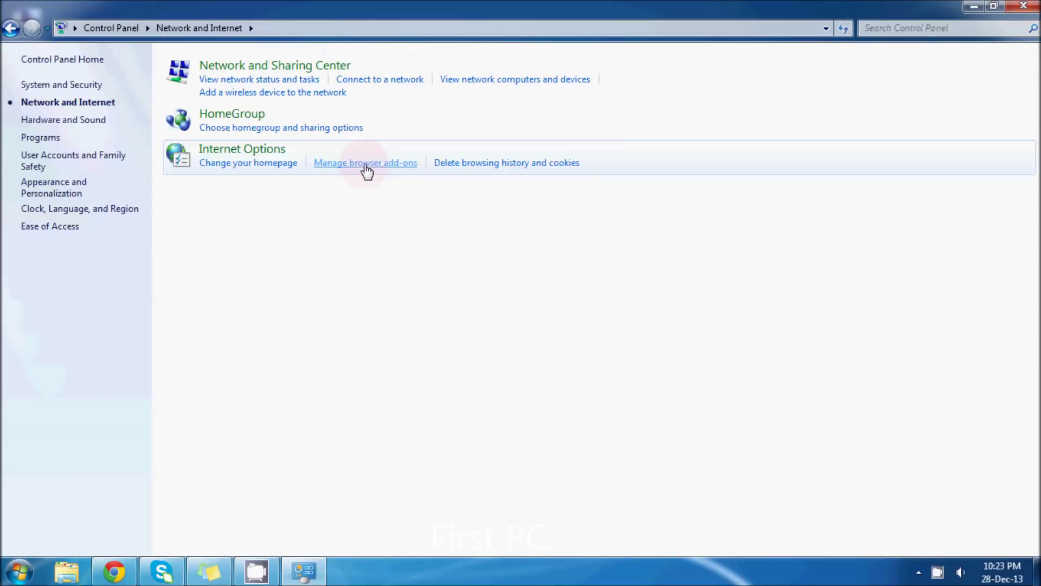
{"action": "left_click", "coordinate": [300, 80]}
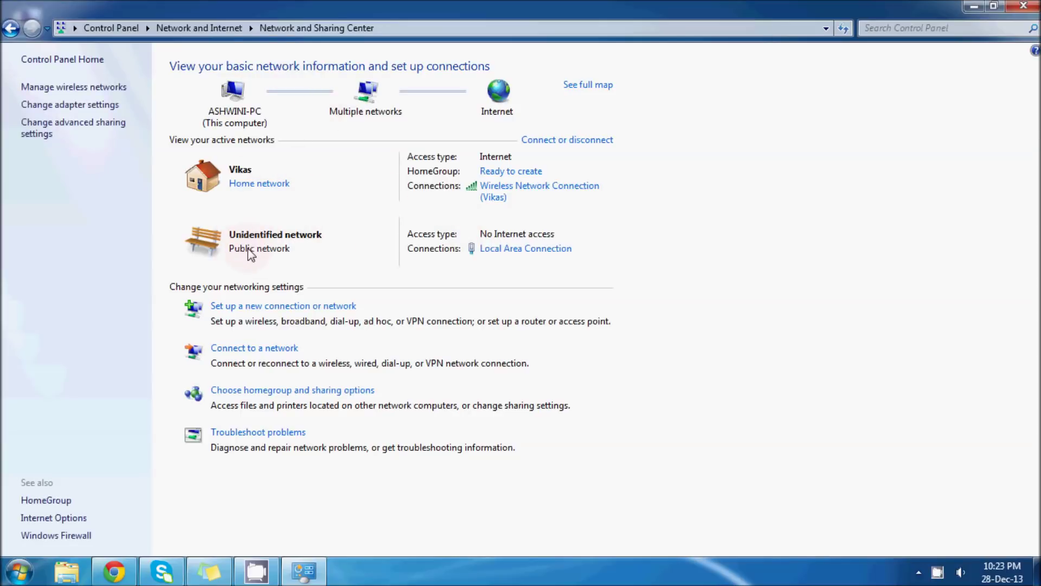
{"action": "left_click", "coordinate": [517, 251]}
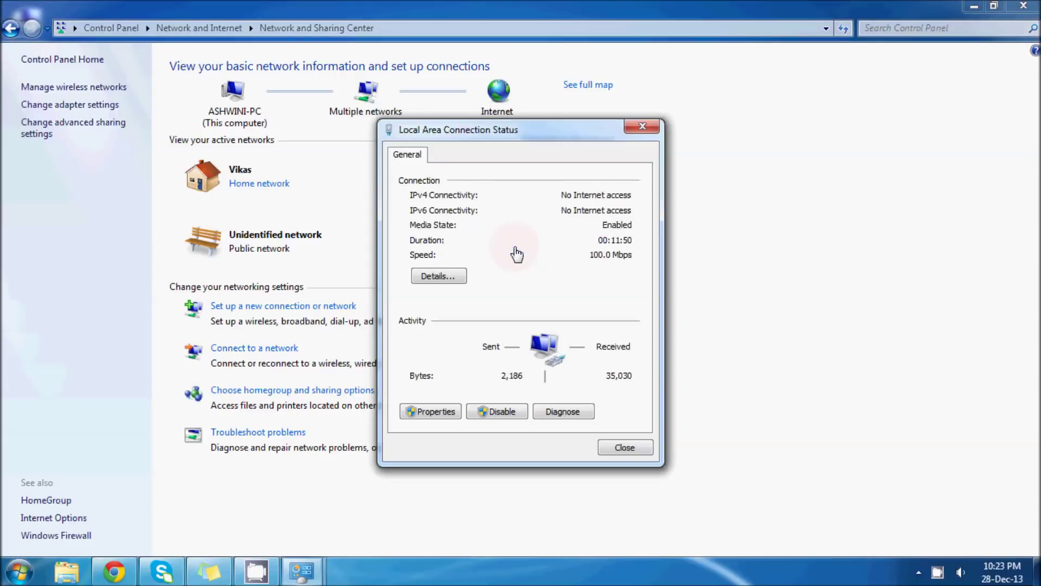
{"action": "left_click", "coordinate": [434, 411]}
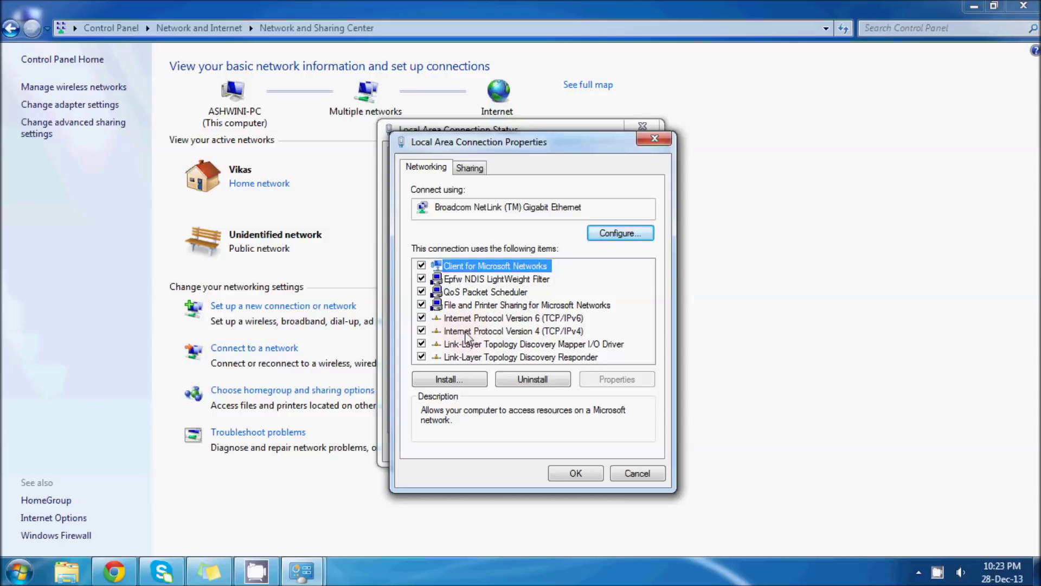
{"action": "left_click", "coordinate": [493, 332]}
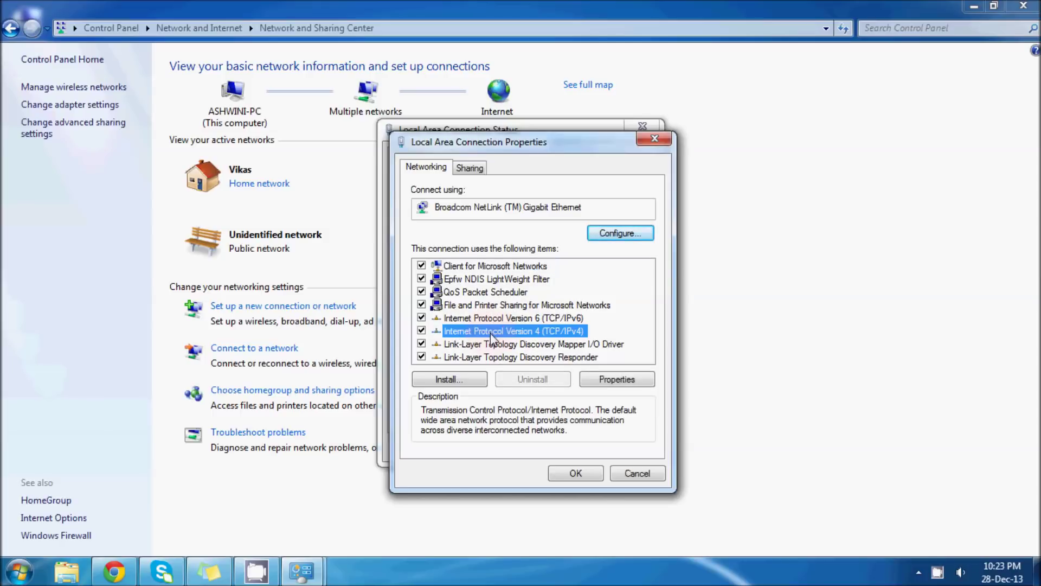
- Set IPv4 address 192.168.0.1 with mask 255.255.255.0, then close the connection windows
{"action": "left_click", "coordinate": [604, 380]}
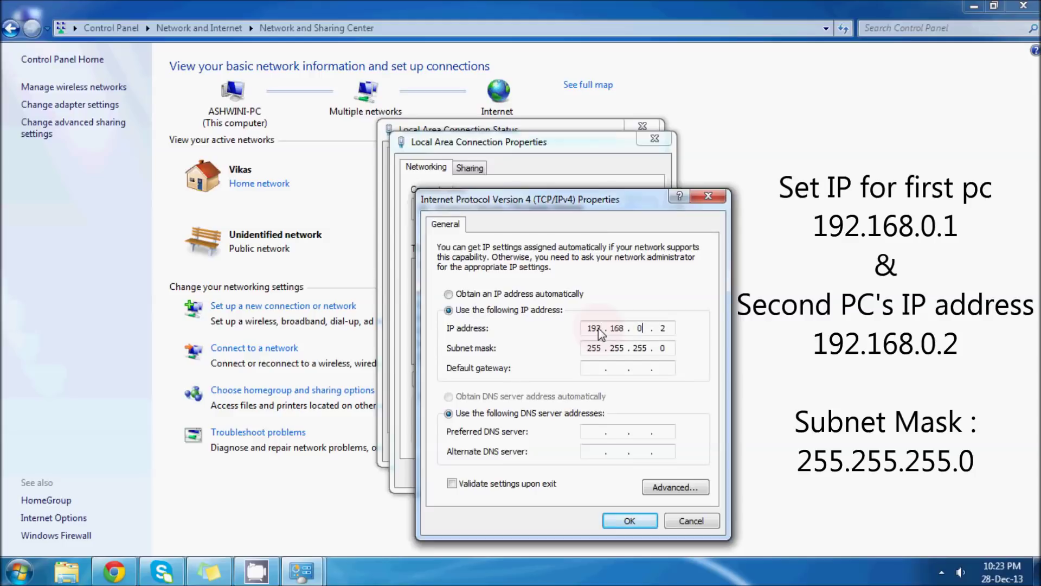
{"action": "key", "text": "Right"}
{"action": "key", "text": "Right"}
{"action": "key", "text": "BackSpace"}
{"action": "type", "text": "1"}
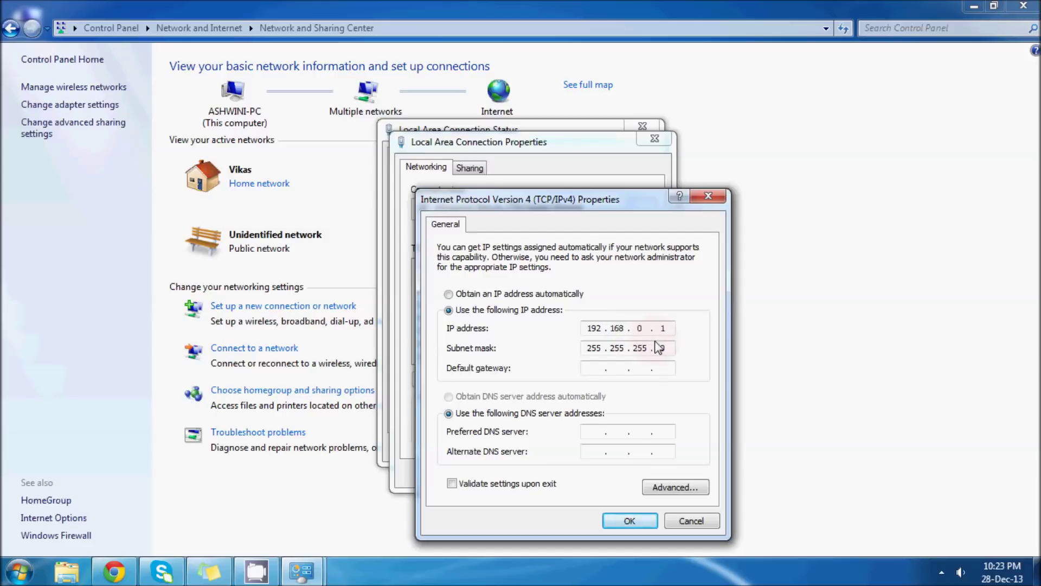
{"action": "left_click", "coordinate": [633, 519]}
{"action": "left_click", "coordinate": [578, 476]}
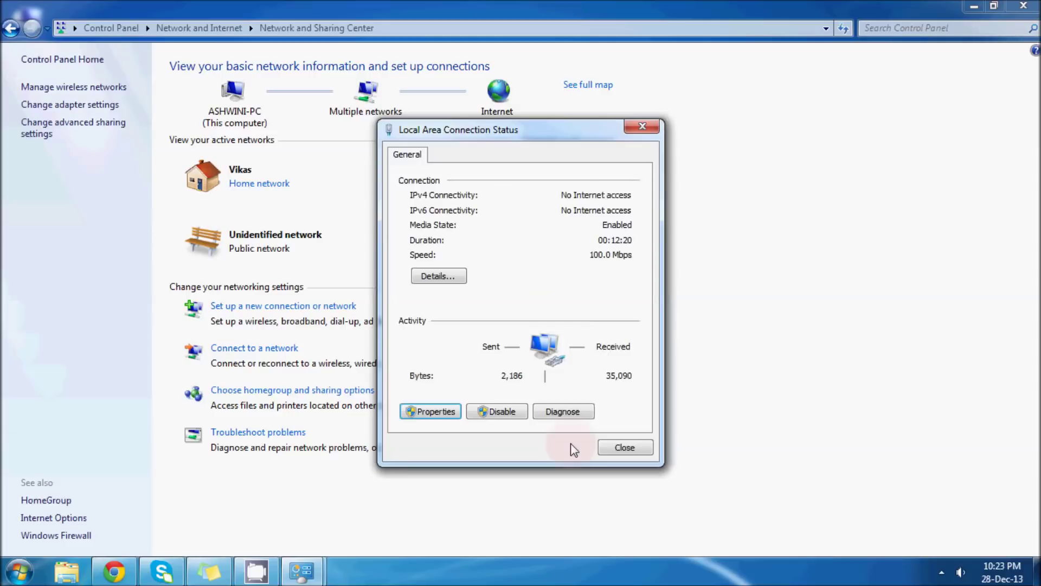
{"action": "left_click", "coordinate": [612, 447]}
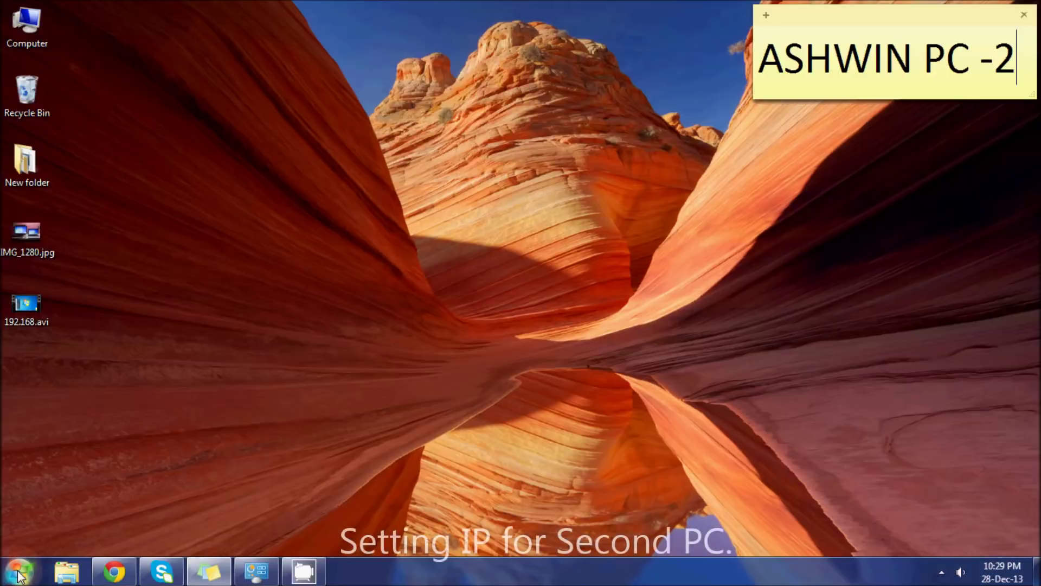
- On the second PC, open the Local Area Connection's Internet Protocol Version 4 properties
{"action": "left_click", "coordinate": [20, 570]}
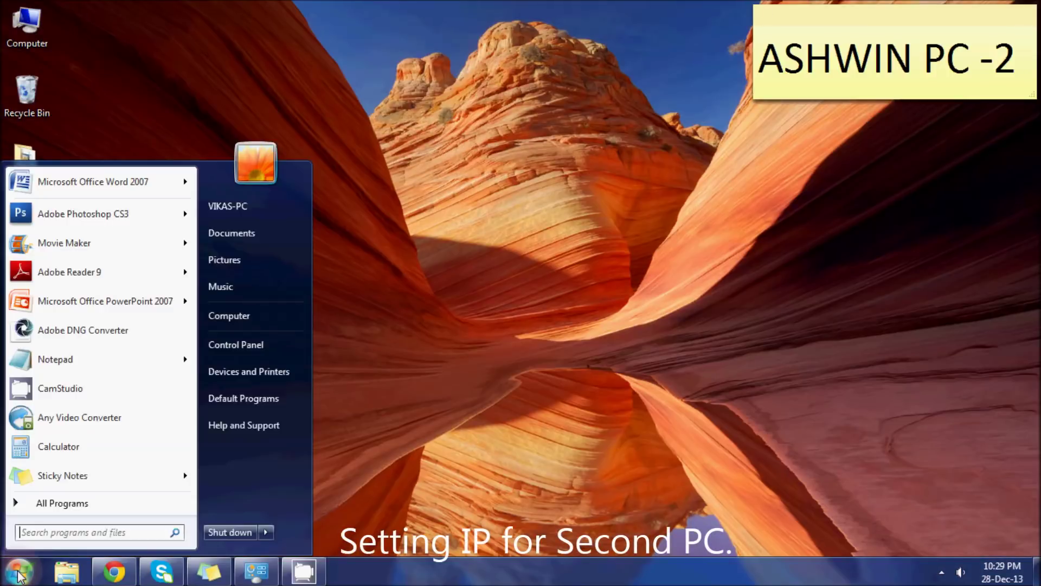
{"action": "left_click", "coordinate": [226, 341]}
{"action": "left_click", "coordinate": [345, 181]}
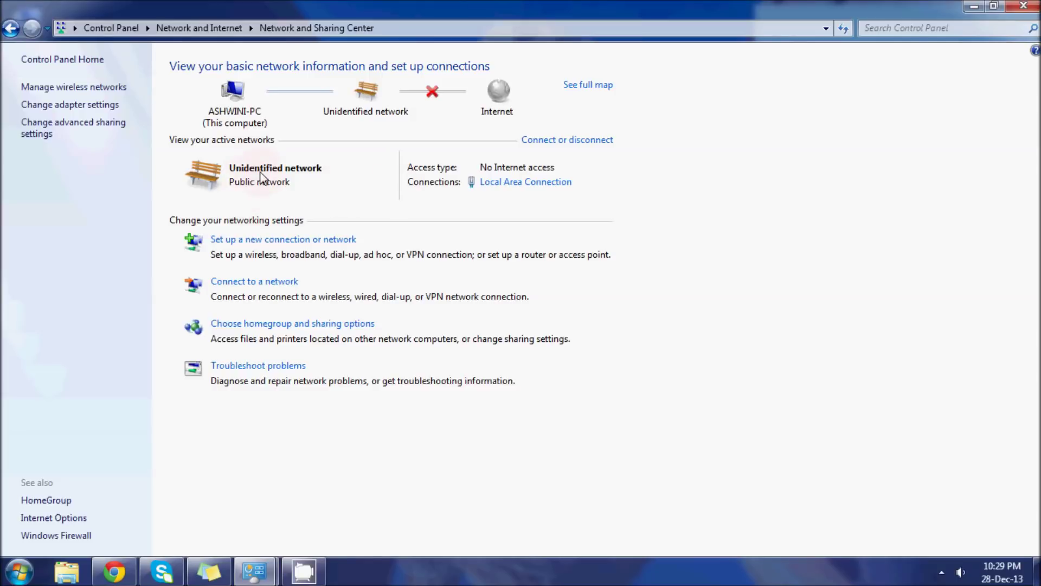
{"action": "left_click", "coordinate": [520, 184]}
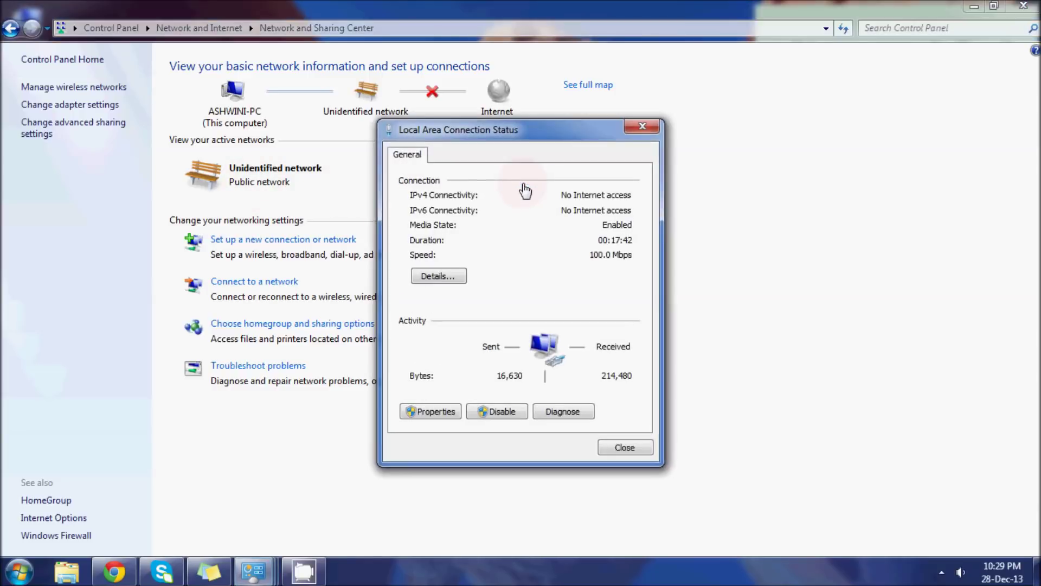
{"action": "left_click", "coordinate": [424, 414]}
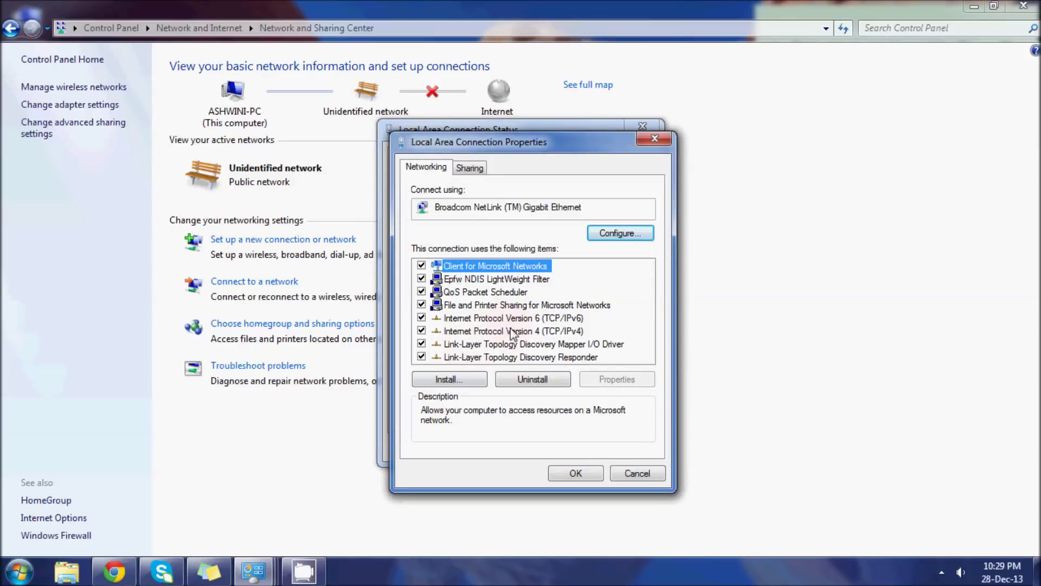
{"action": "left_click", "coordinate": [511, 332]}
{"action": "left_click", "coordinate": [613, 378]}
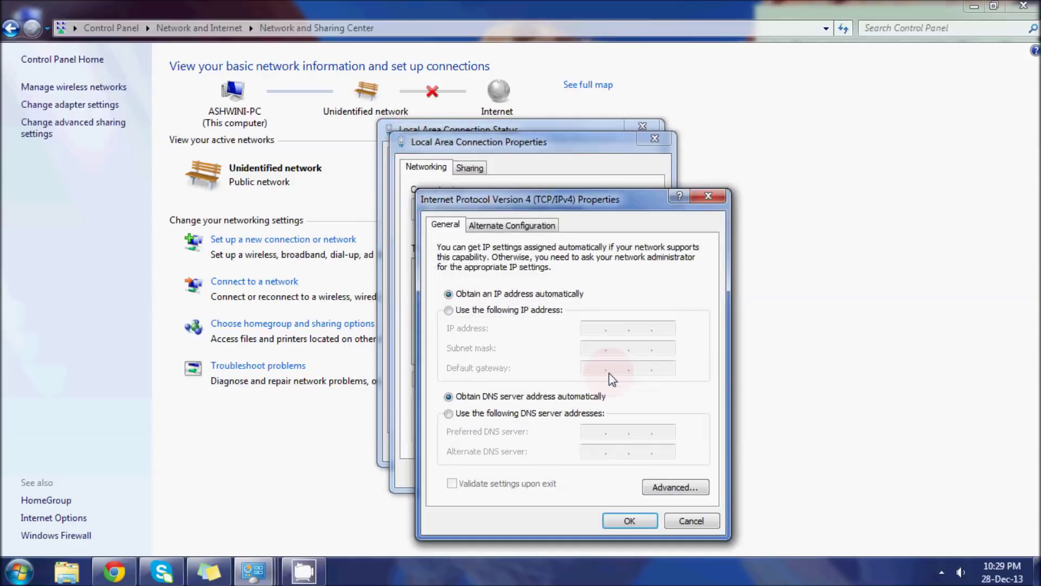
- Assign the static IP 192.168.0.2 with mask 255.255.255.0 and close the connection windows
{"action": "left_click", "coordinate": [524, 310]}
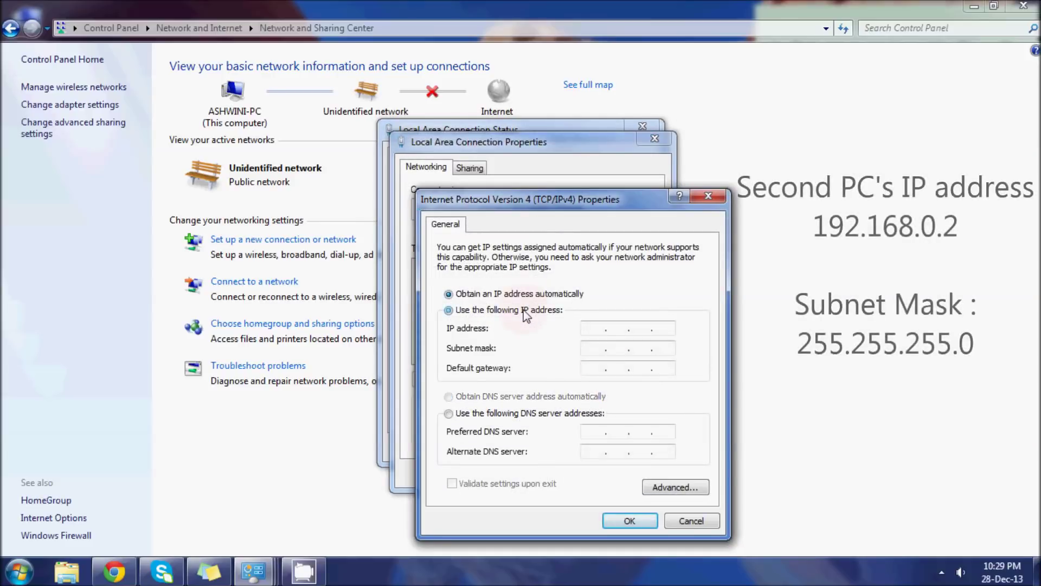
{"action": "left_click", "coordinate": [585, 330]}
{"action": "type", "text": "192 . 168 . "}
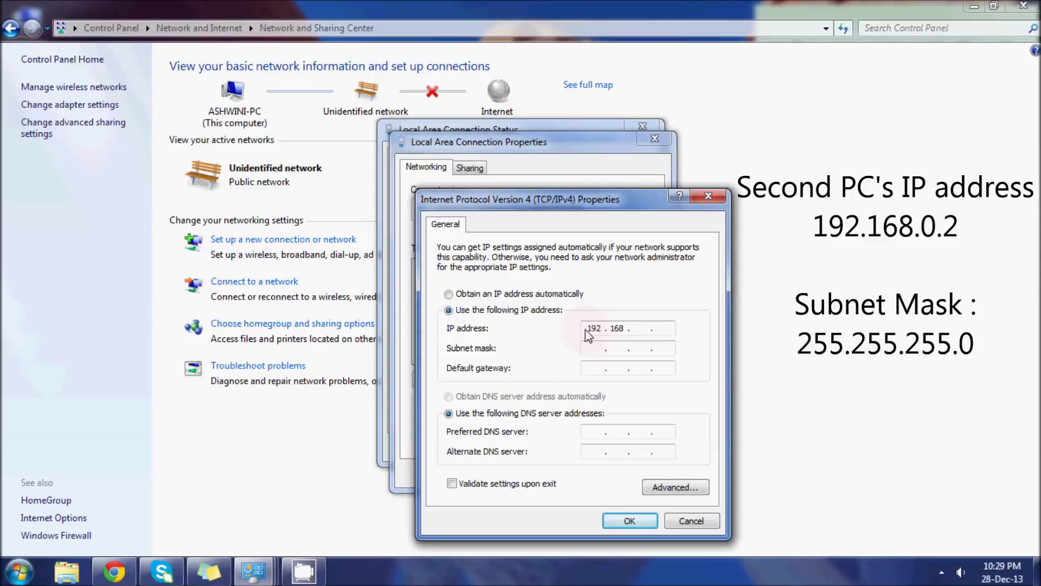
{"action": "type", "text": "0 . "}
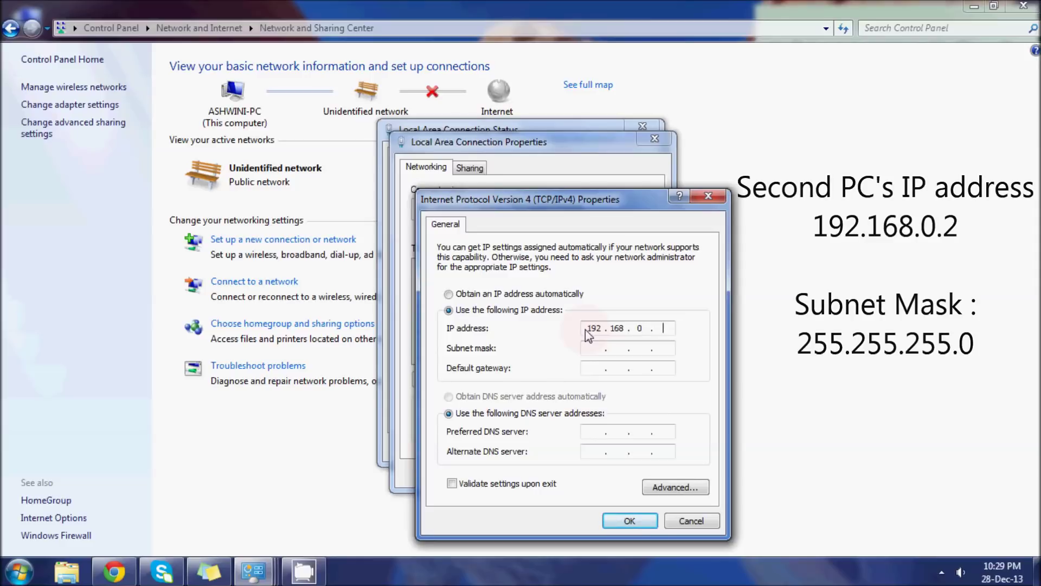
{"action": "type", "text": "2"}
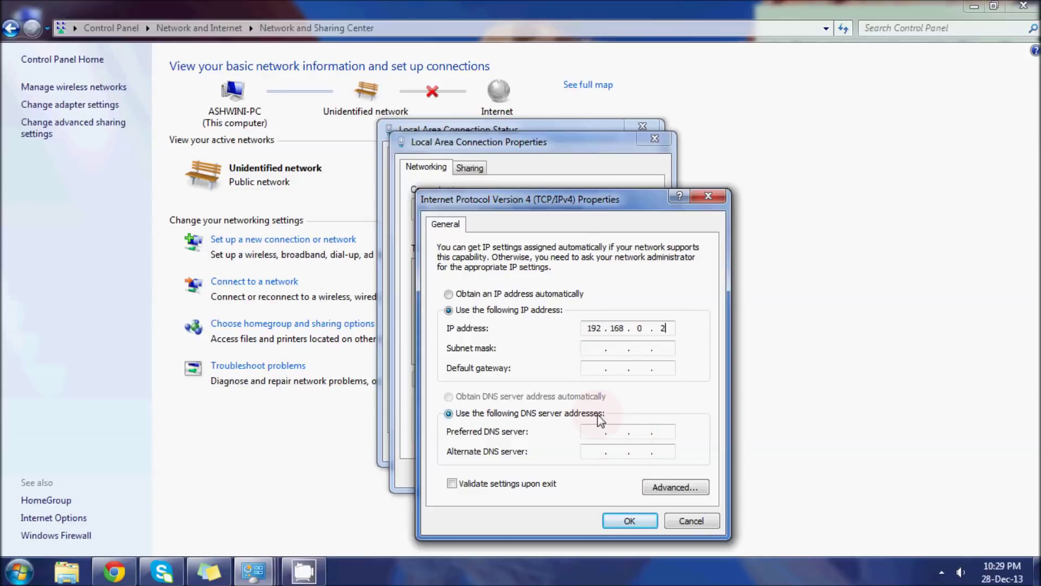
{"action": "left_click", "coordinate": [597, 350]}
{"action": "left_click", "coordinate": [631, 521]}
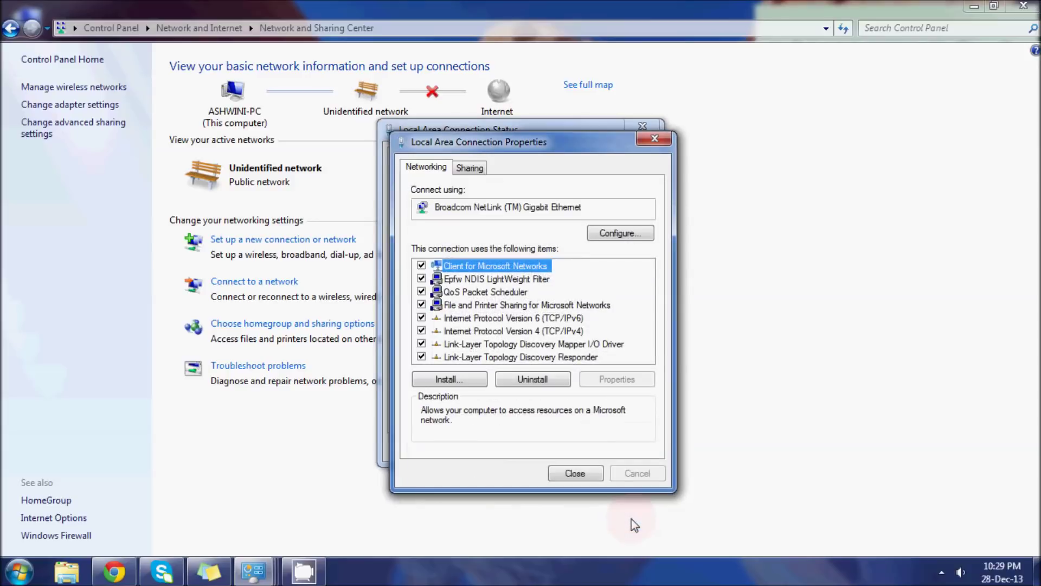
{"action": "left_click", "coordinate": [588, 478]}
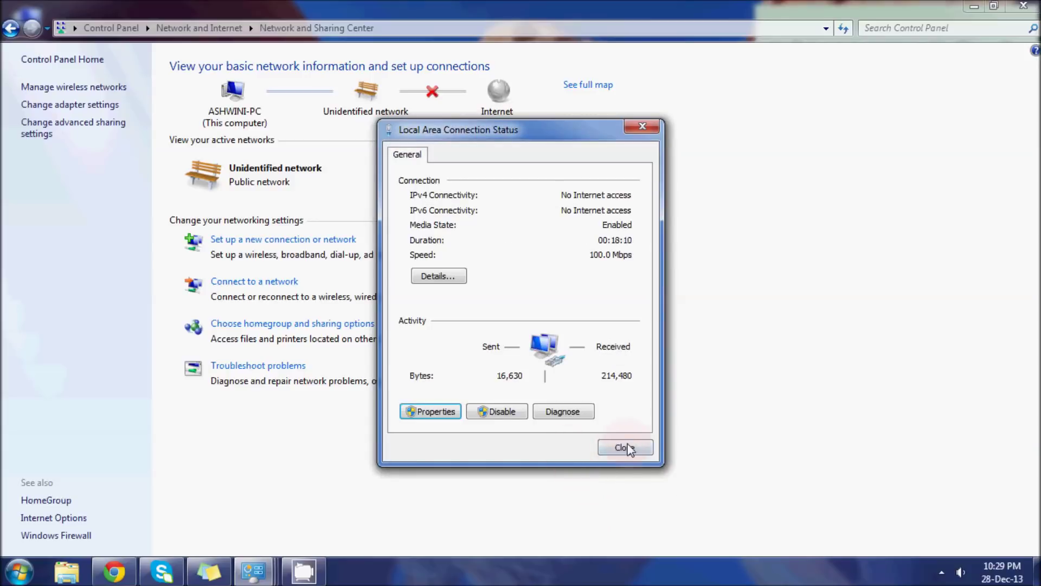
{"action": "left_click", "coordinate": [628, 448]}
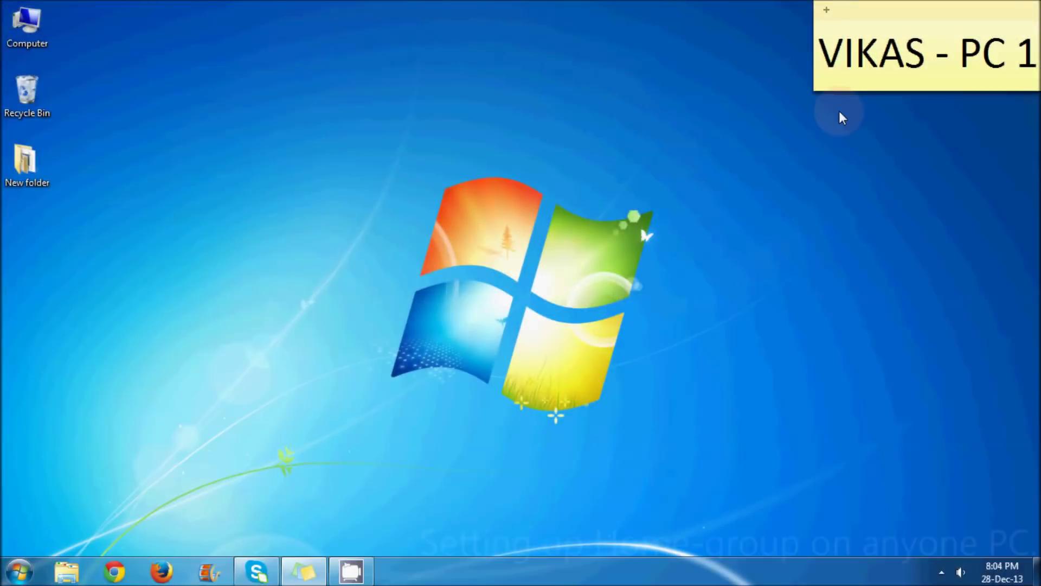
- Open HomeGroup under Network and Internet in a maximized Control Panel and begin creating a homegroup
{"action": "left_click", "coordinate": [840, 132]}
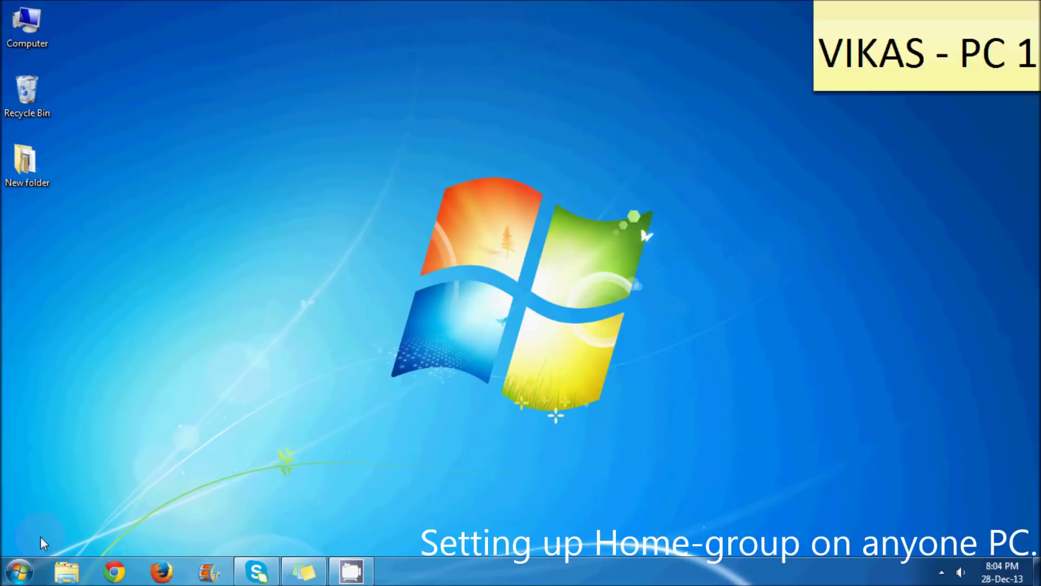
{"action": "left_click", "coordinate": [19, 571]}
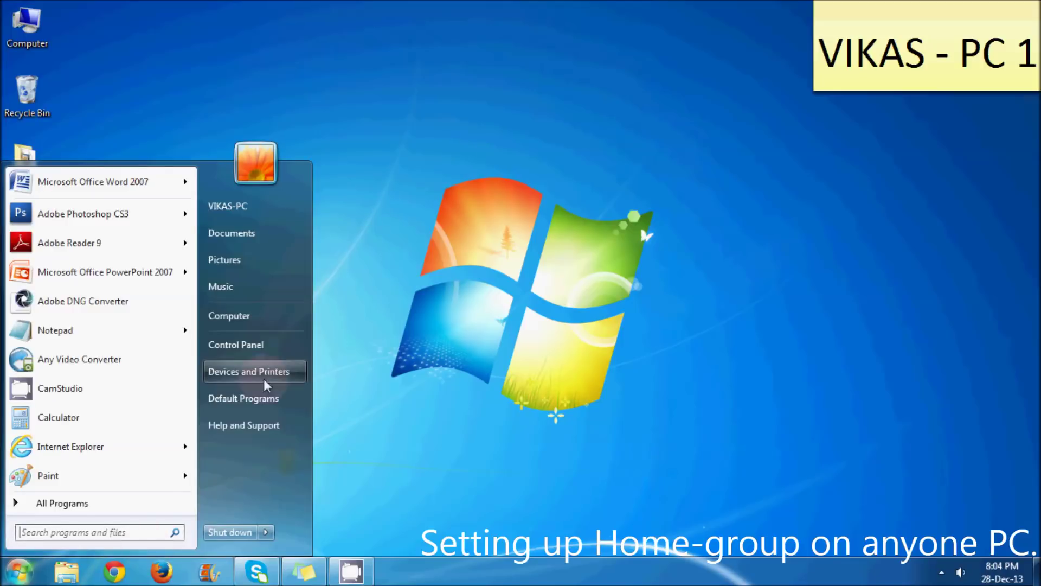
{"action": "left_click", "coordinate": [262, 347]}
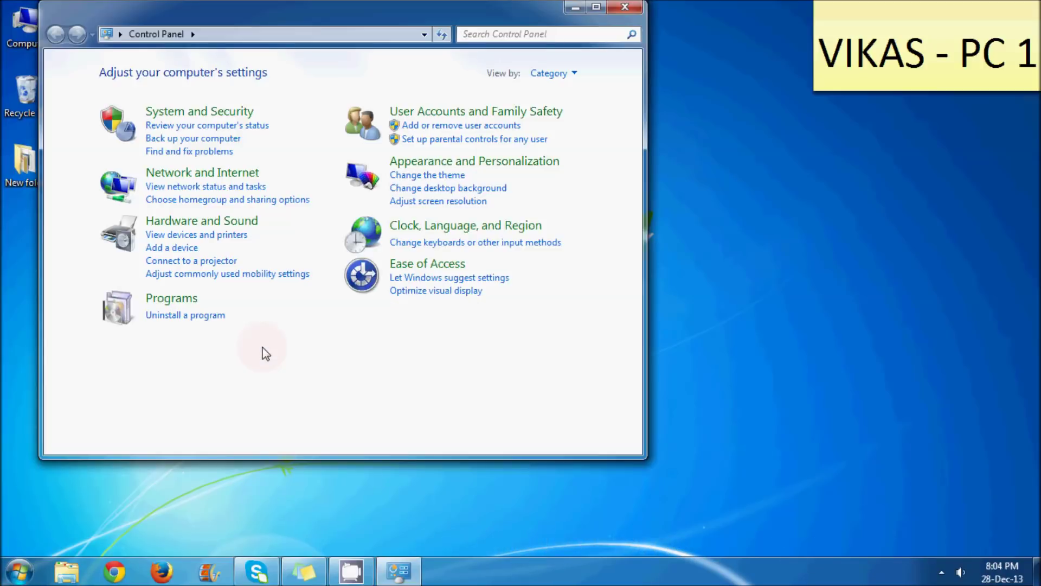
{"action": "double_click", "coordinate": [255, 12]}
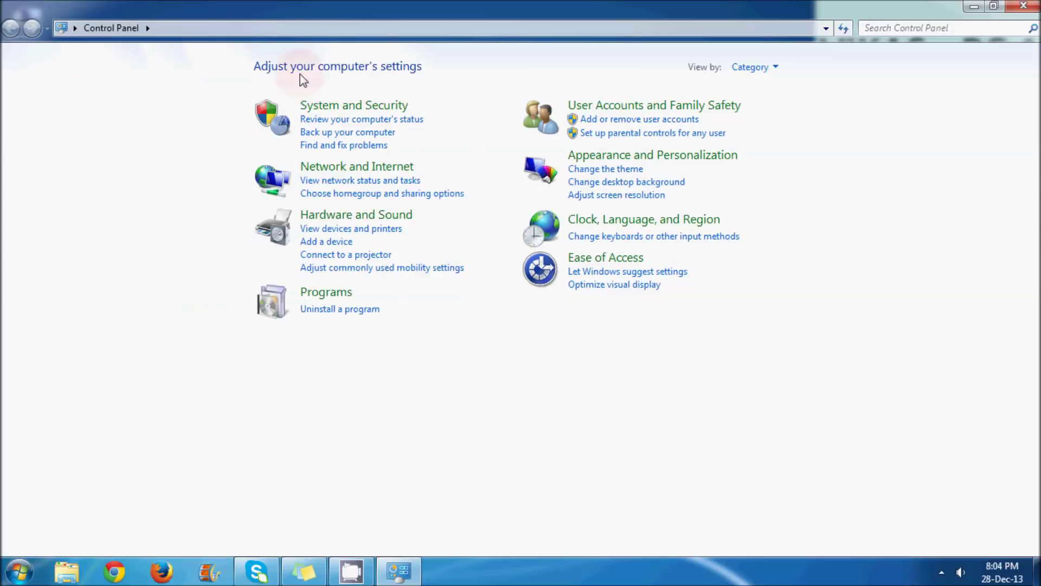
{"action": "left_click", "coordinate": [351, 167]}
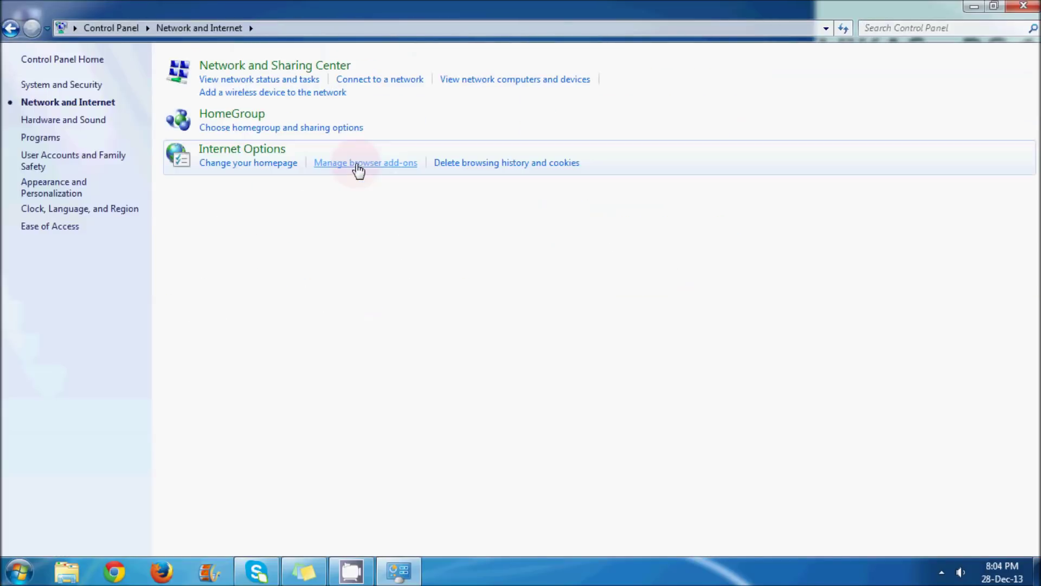
{"action": "left_click", "coordinate": [239, 118]}
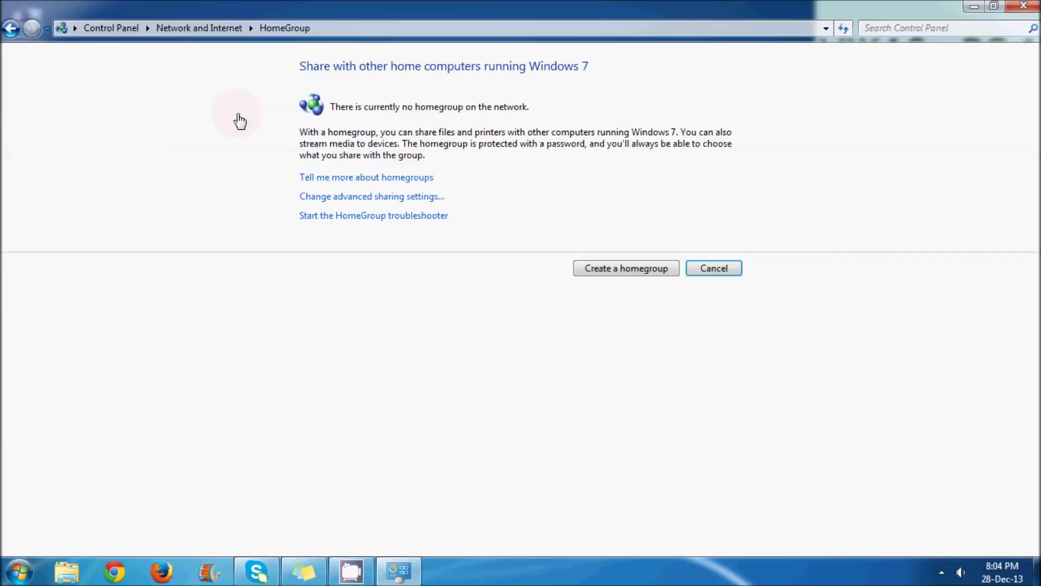
{"action": "left_click", "coordinate": [635, 274]}
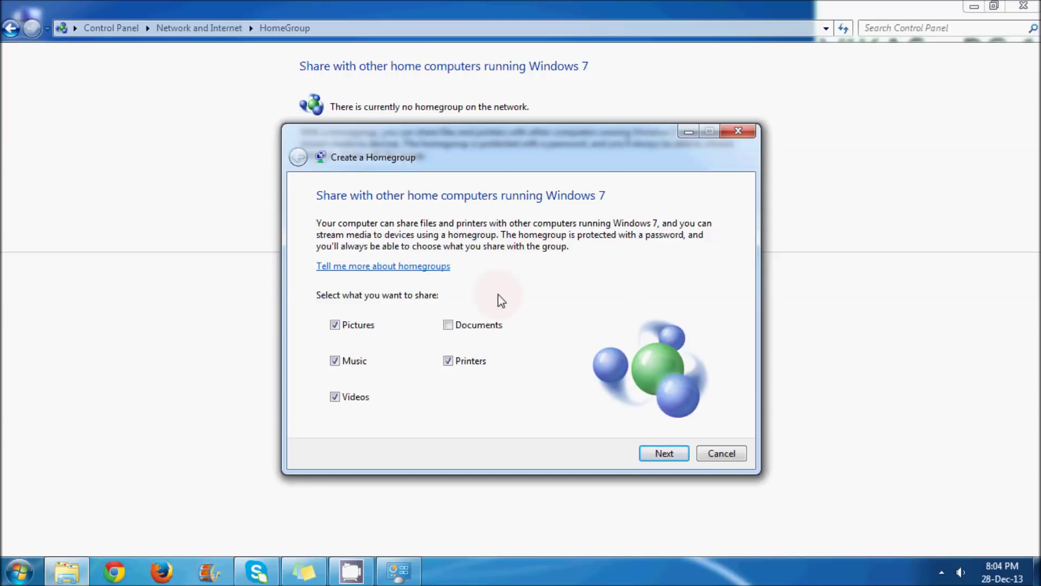
- Tick Pictures for sharing, create the homegroup, and finish once its password is displayed
{"action": "left_click", "coordinate": [335, 325]}
{"action": "left_click", "coordinate": [651, 453]}
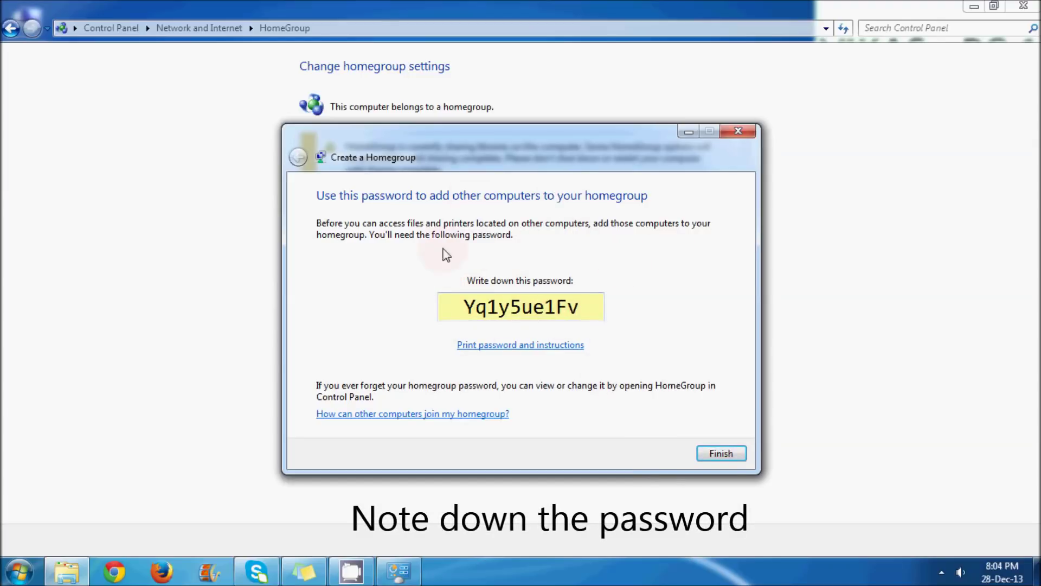
{"action": "left_click", "coordinate": [720, 454]}
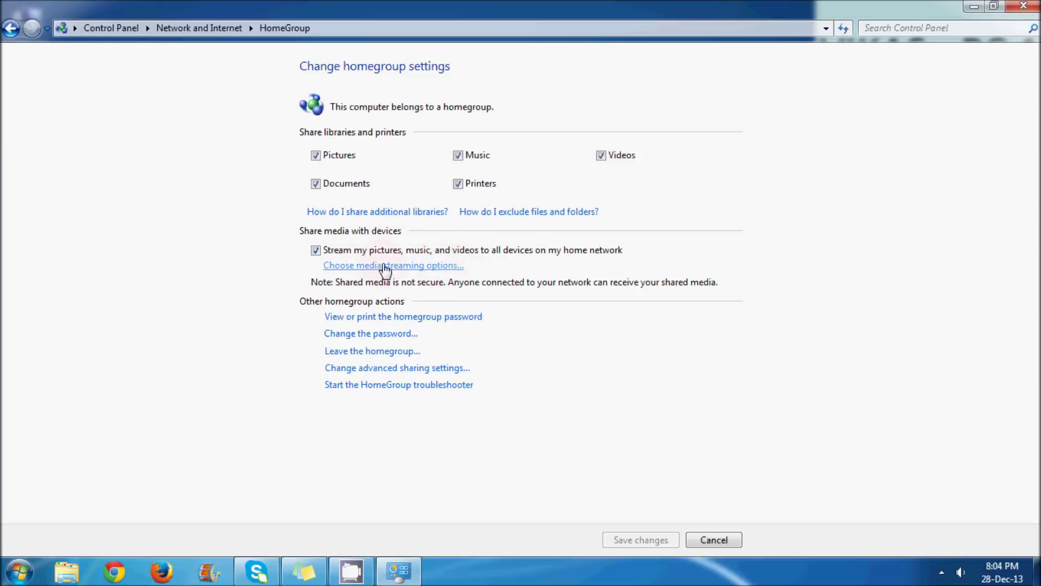
{"action": "left_click", "coordinate": [316, 253]}
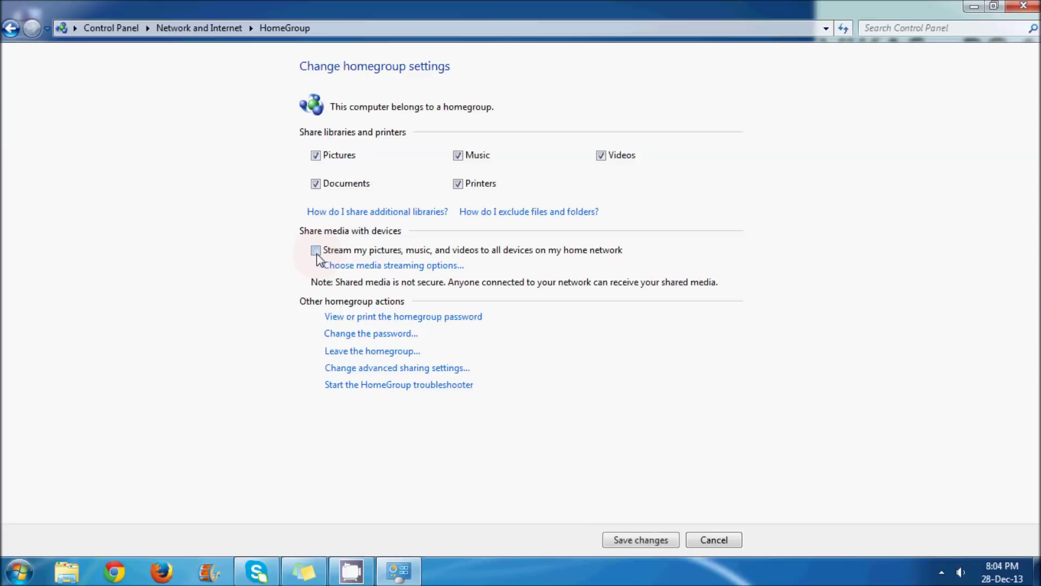
{"action": "left_click", "coordinate": [358, 324]}
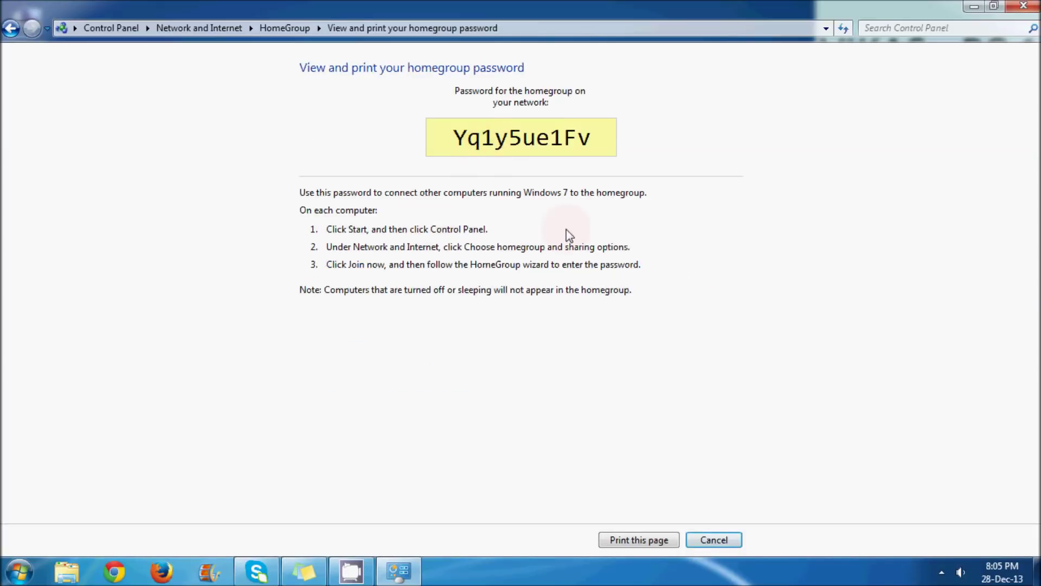
{"action": "left_click", "coordinate": [709, 542]}
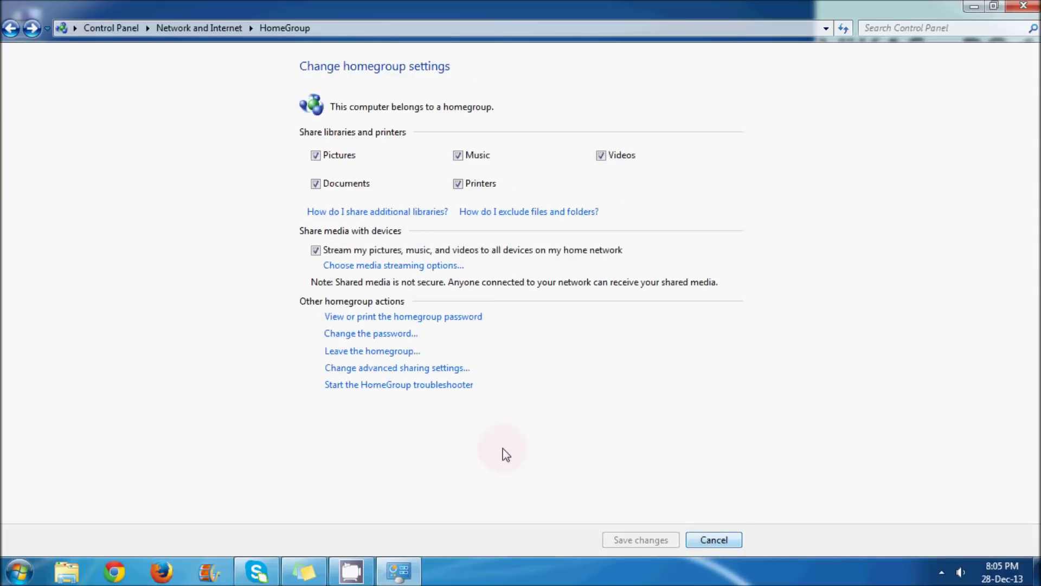
{"action": "left_click", "coordinate": [389, 335]}
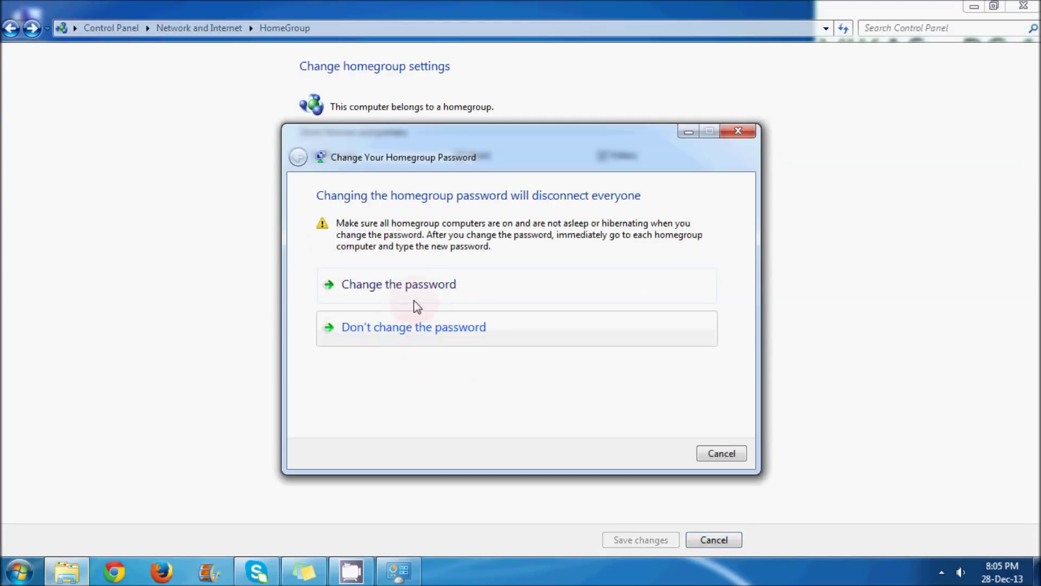
{"action": "left_click", "coordinate": [733, 457]}
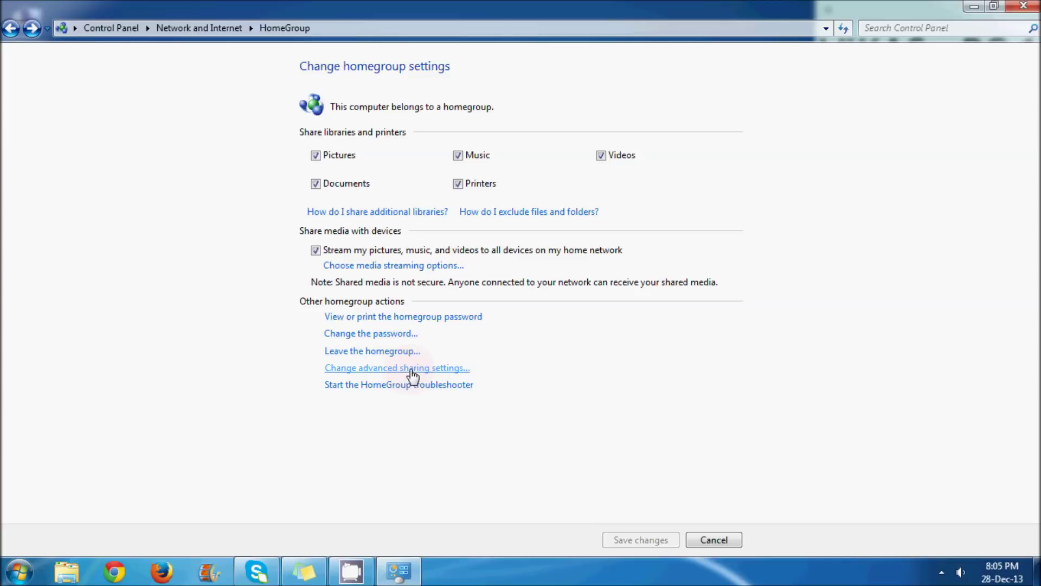
- In advanced sharing settings, select Turn off password protected sharing and save changes
{"action": "left_click", "coordinate": [412, 369]}
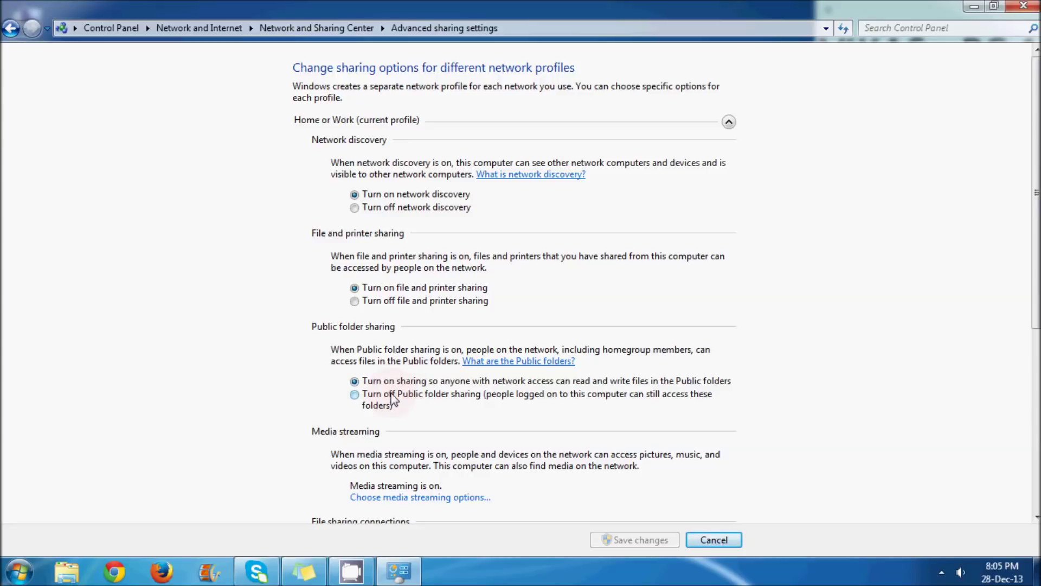
{"action": "scroll", "coordinate": [394, 401], "scroll_direction": "down", "scroll_amount": 4}
{"action": "scroll", "coordinate": [393, 400], "scroll_direction": "down", "scroll_amount": 6}
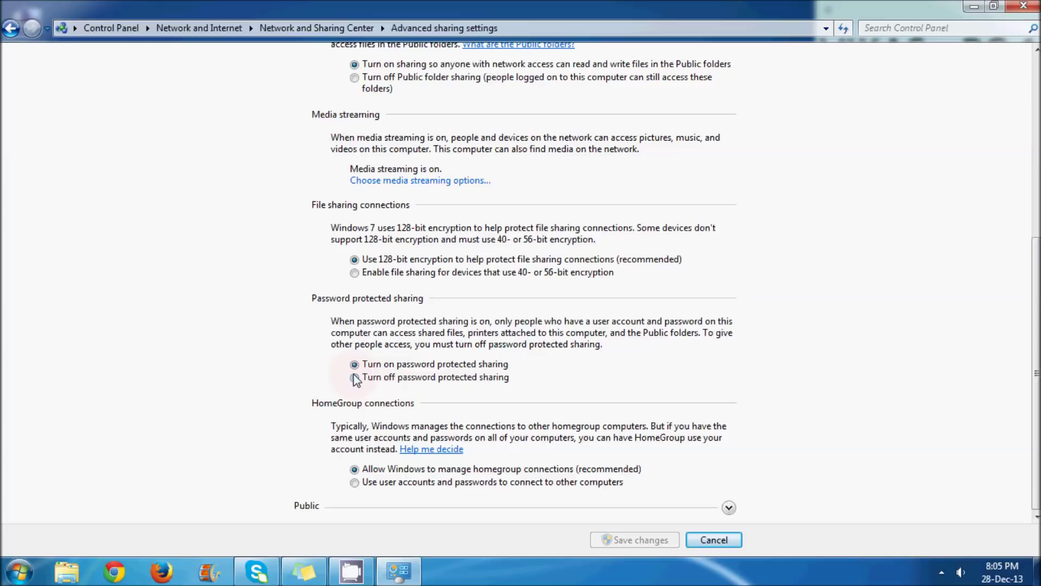
{"action": "left_click", "coordinate": [354, 378]}
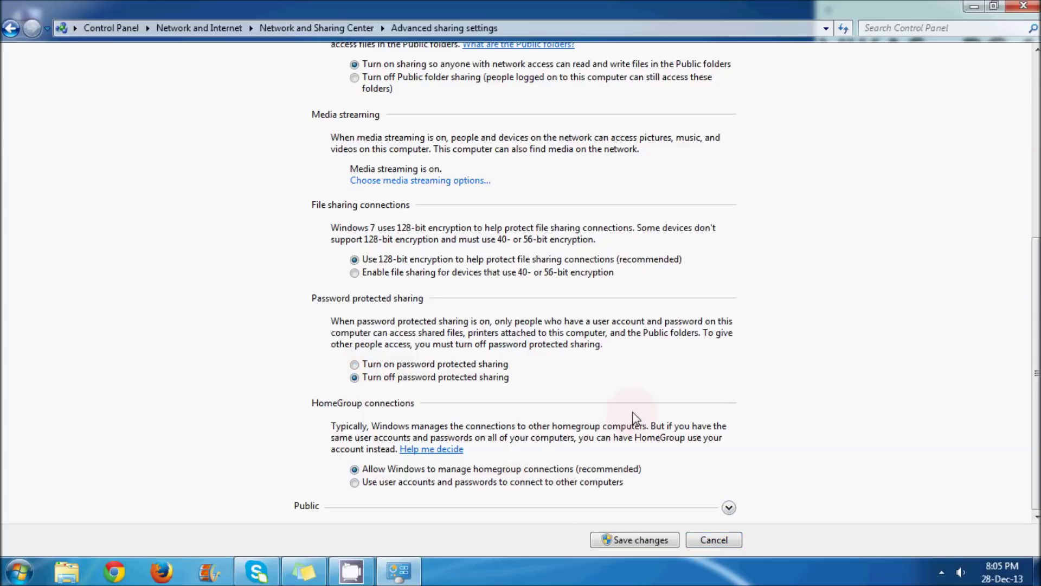
{"action": "left_click", "coordinate": [616, 540]}
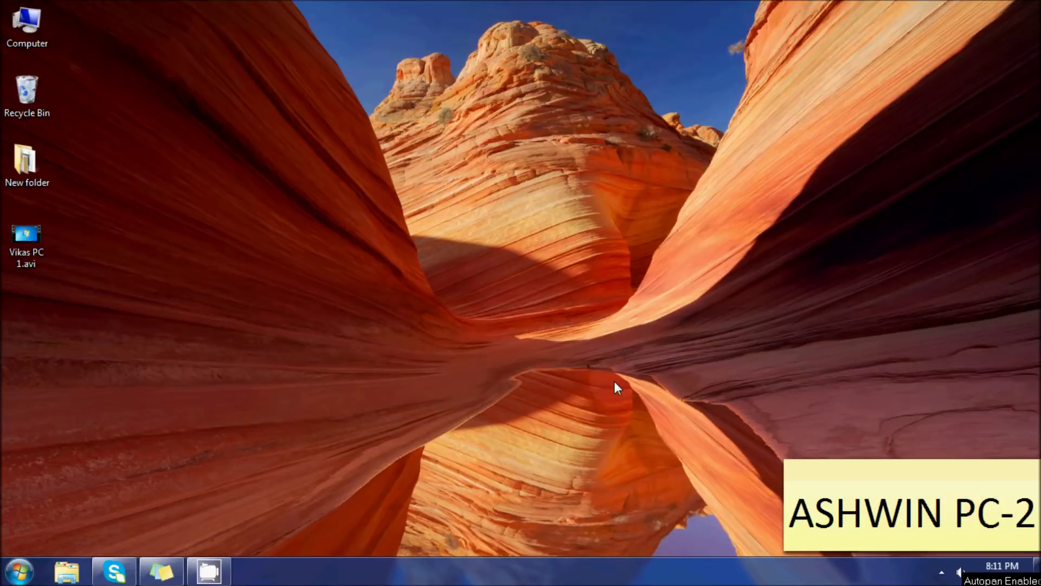
- On the second PC, open the HomeGroup page under Network and Internet
{"action": "left_click", "coordinate": [20, 571]}
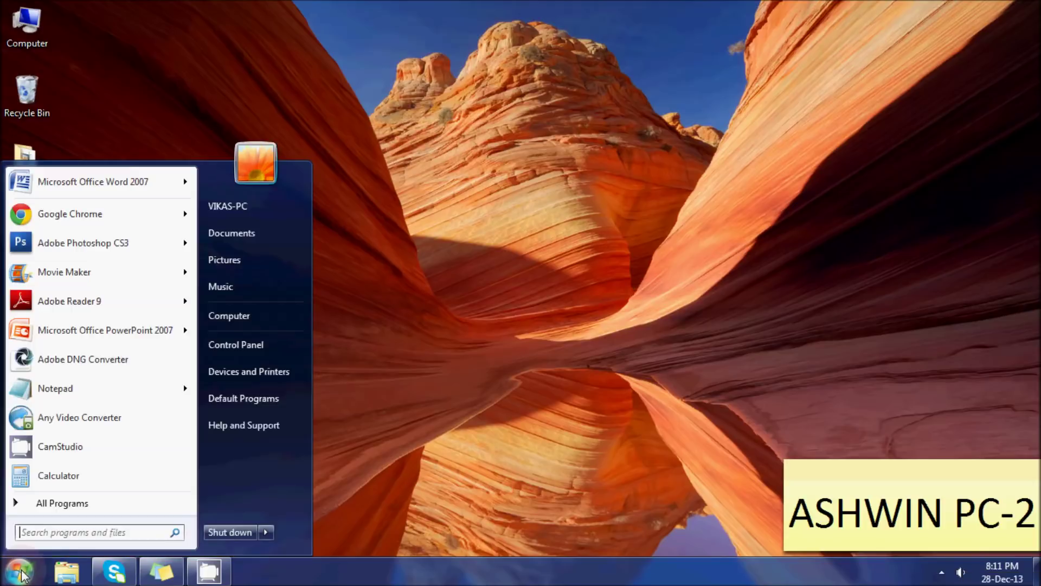
{"action": "left_click", "coordinate": [256, 347]}
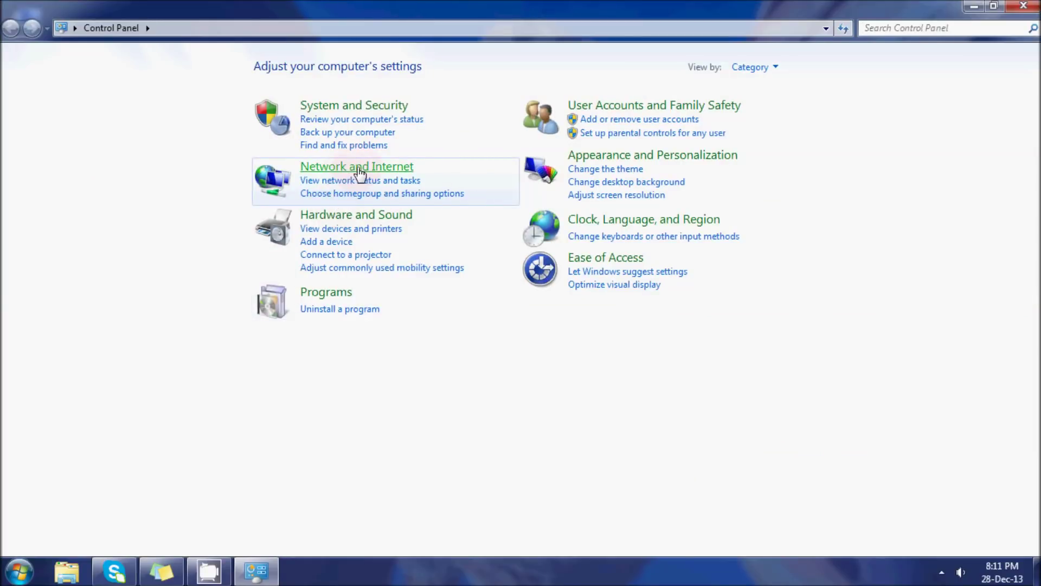
{"action": "left_click", "coordinate": [359, 173]}
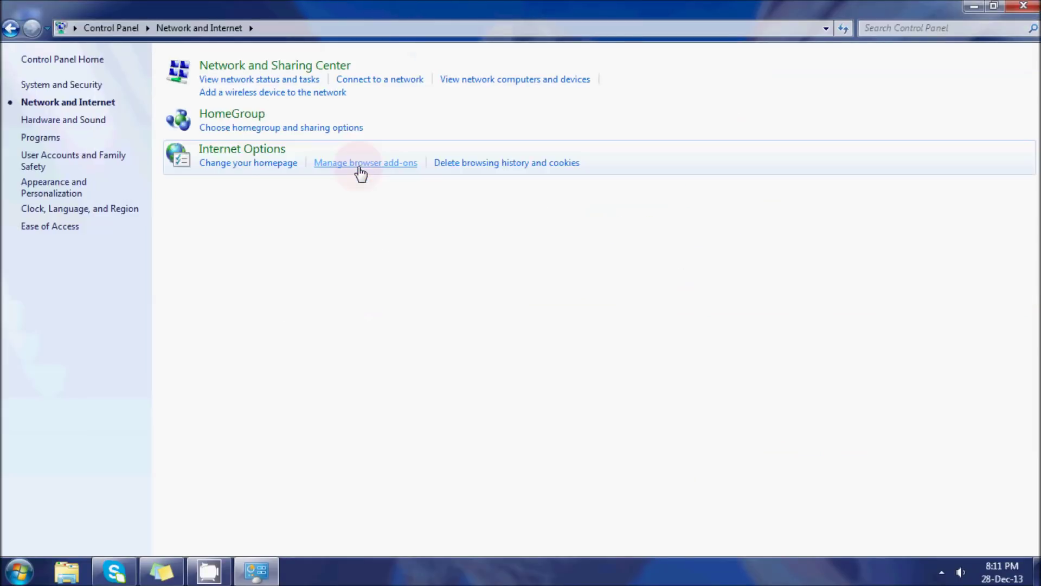
{"action": "left_click", "coordinate": [237, 115]}
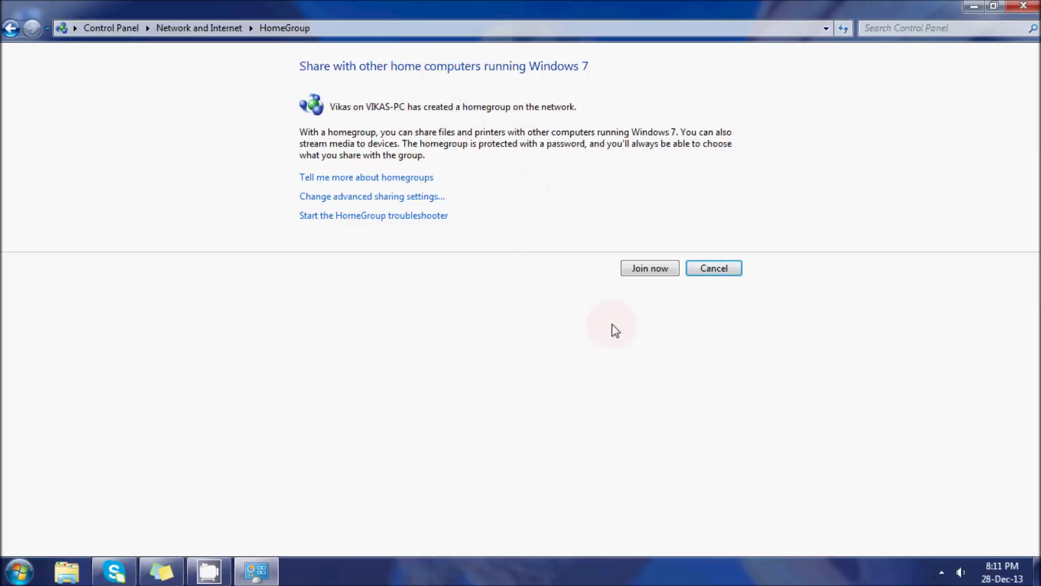
- Join the homegroup sharing Pictures, Music, Videos and Printers, pasting the homegroup password
{"action": "left_click", "coordinate": [649, 269]}
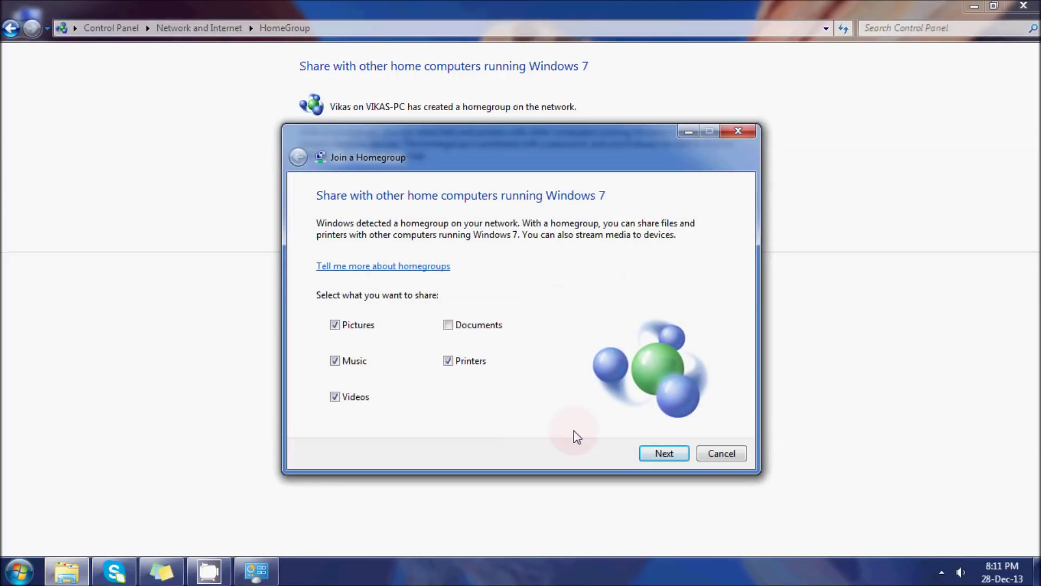
{"action": "left_click", "coordinate": [659, 452]}
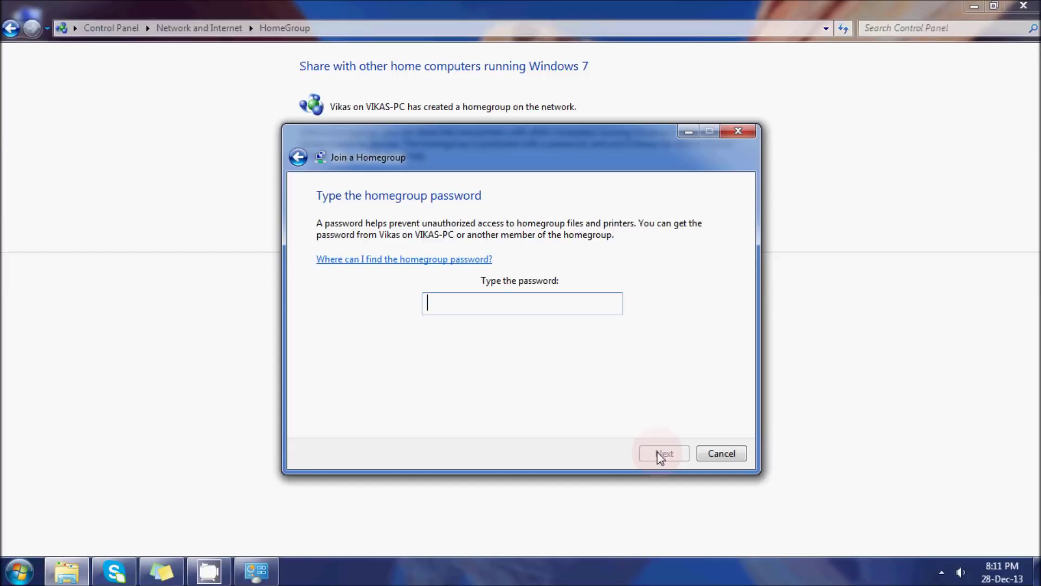
{"action": "key", "text": "ctrl+v"}
{"action": "left_click", "coordinate": [668, 453]}
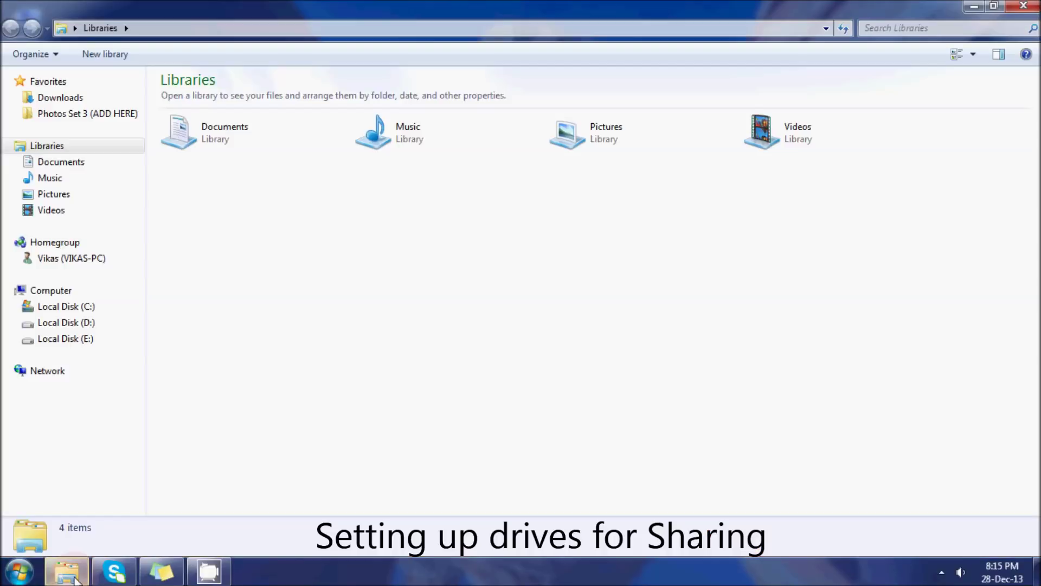
- Open Local Disk (D:) properties and tick Share this folder in Advanced Sharing
{"action": "left_click", "coordinate": [64, 290]}
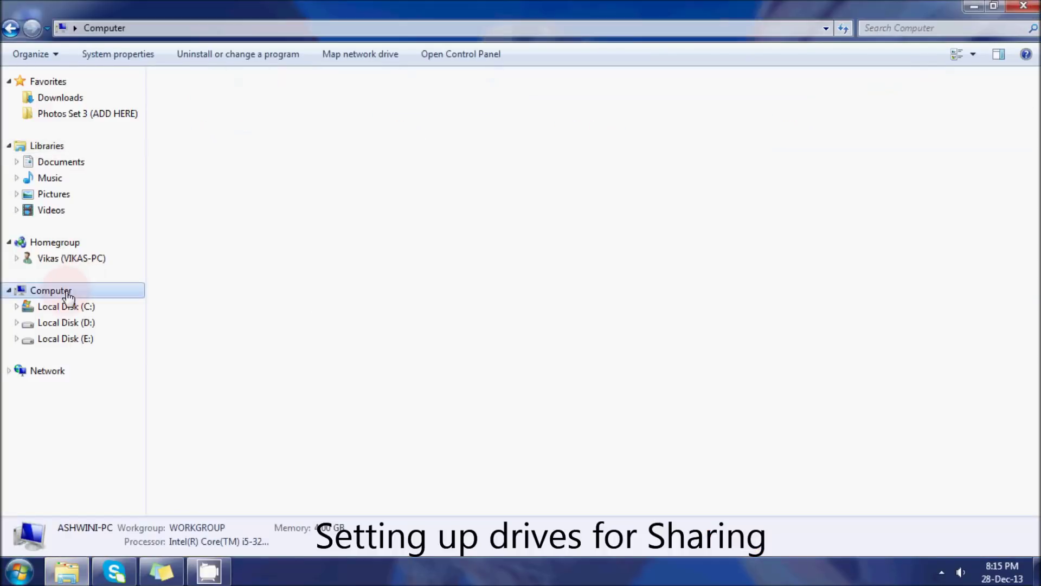
{"action": "left_click", "coordinate": [430, 121]}
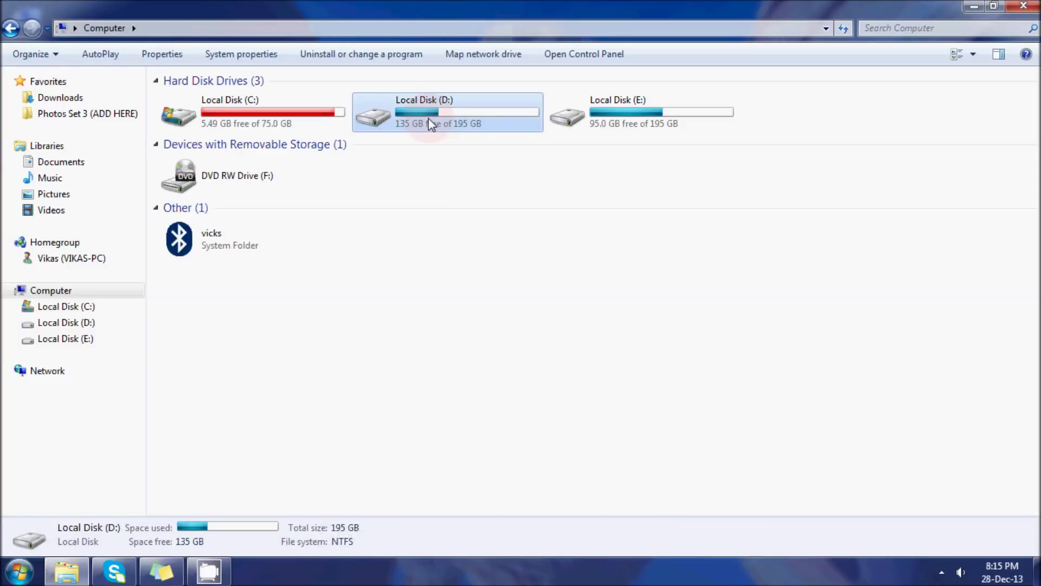
{"action": "right_click", "coordinate": [428, 118]}
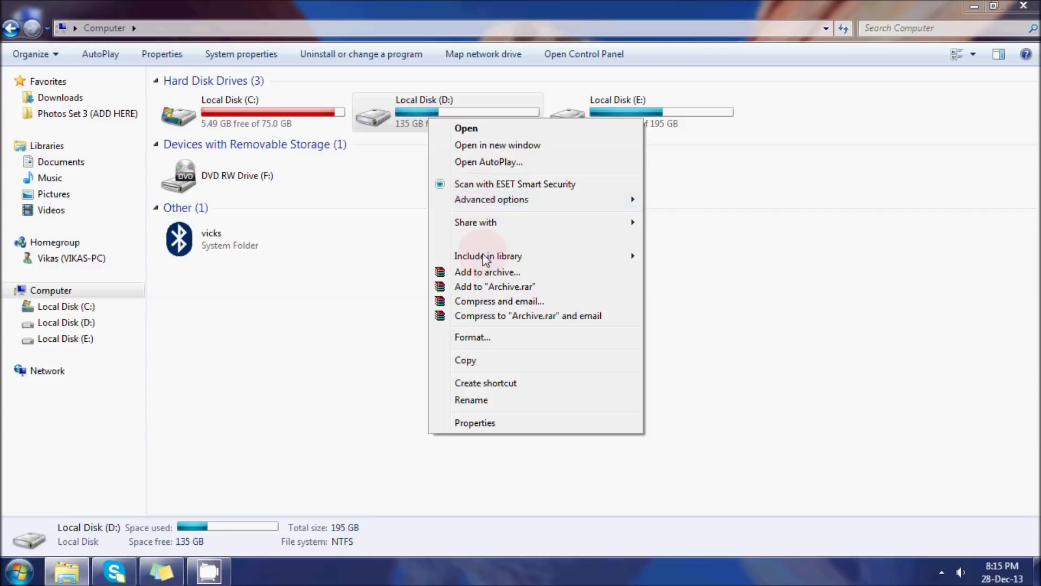
{"action": "left_click", "coordinate": [496, 424]}
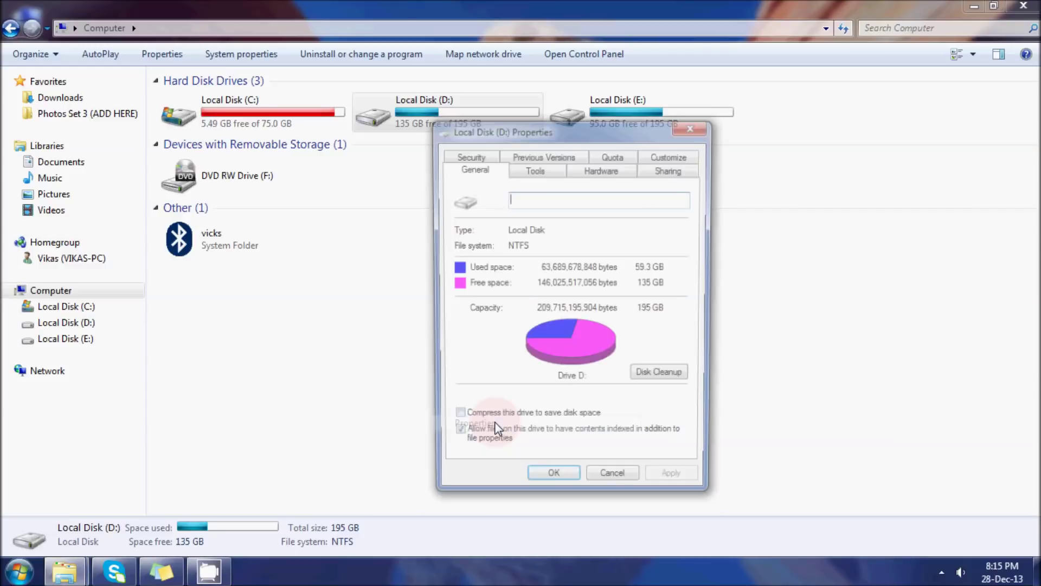
{"action": "left_click", "coordinate": [687, 171]}
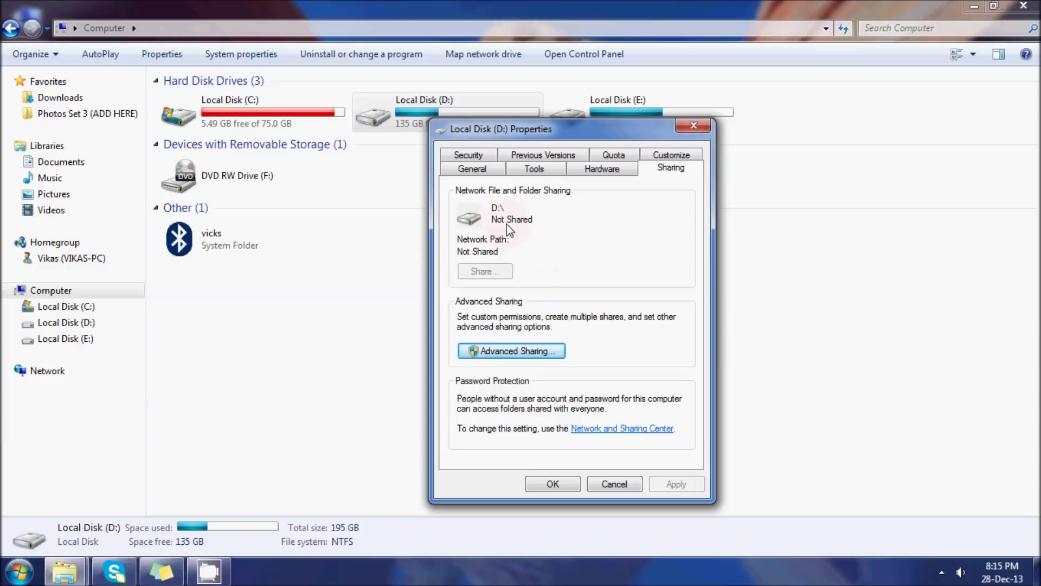
{"action": "left_click", "coordinate": [535, 355]}
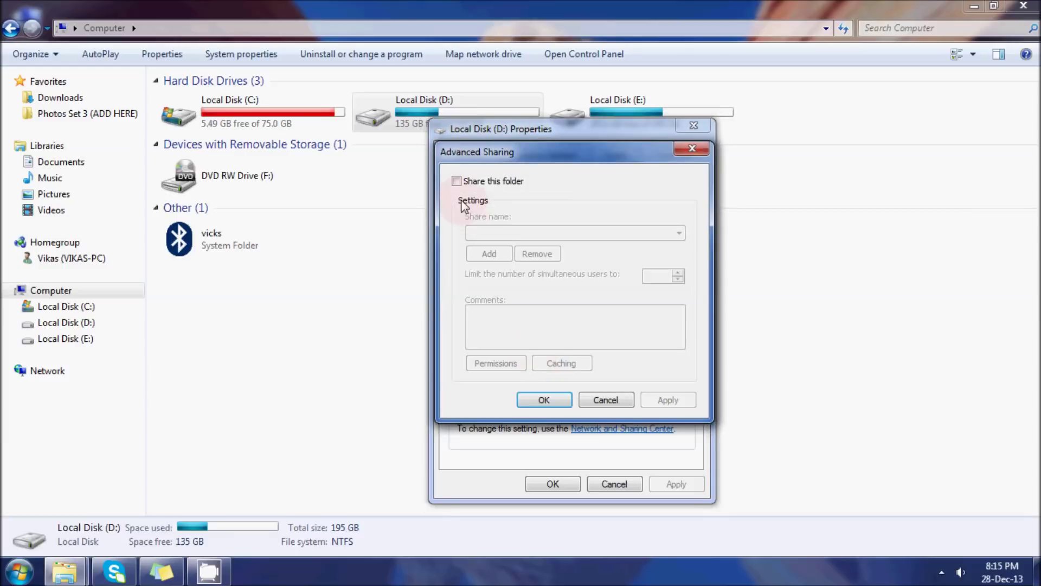
{"action": "left_click", "coordinate": [457, 183]}
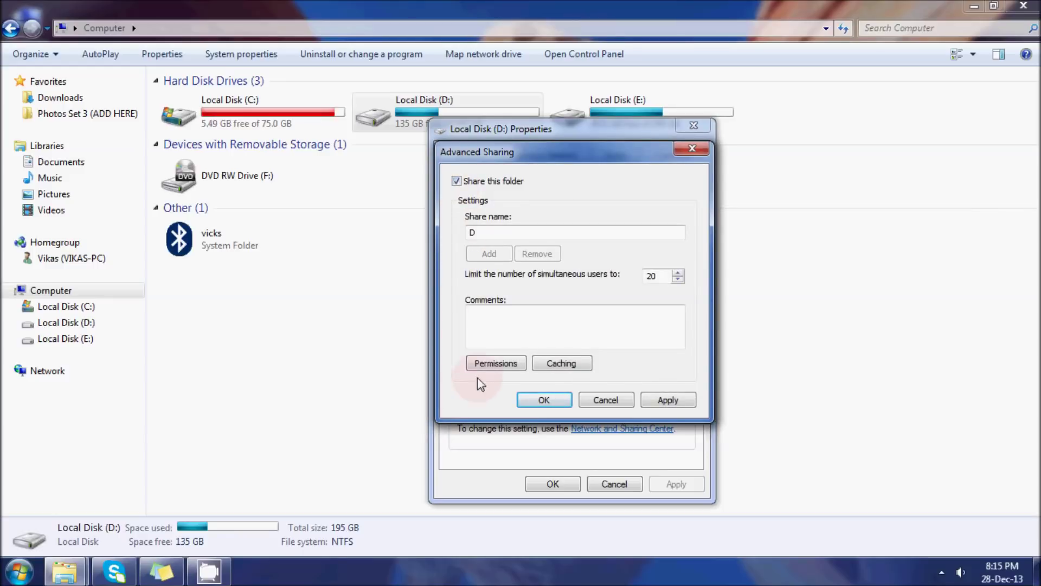
- Grant Everyone Full Control on share D, apply, and close all the dialogs
{"action": "left_click", "coordinate": [494, 367]}
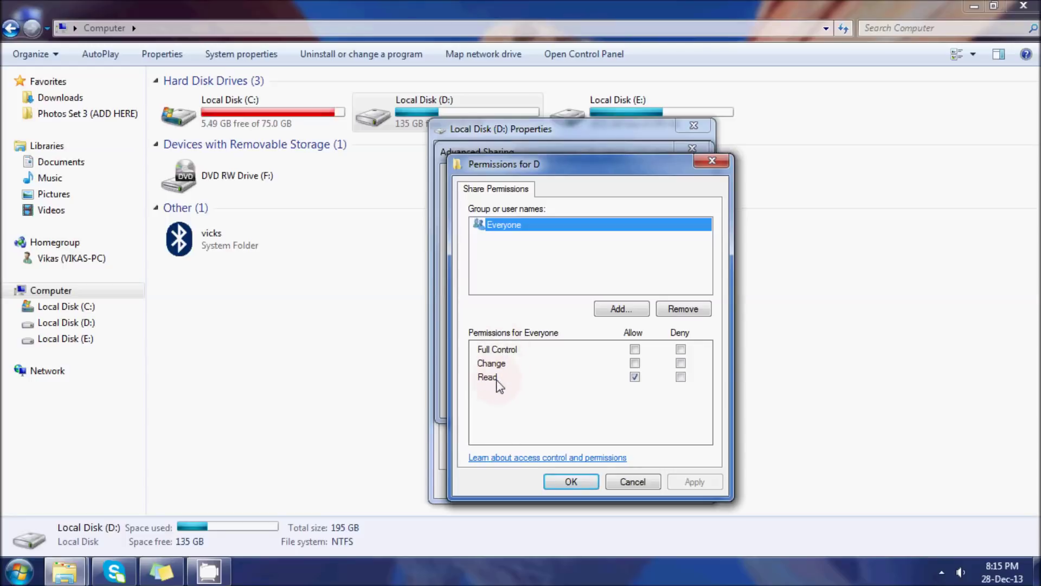
{"action": "left_click", "coordinate": [635, 349]}
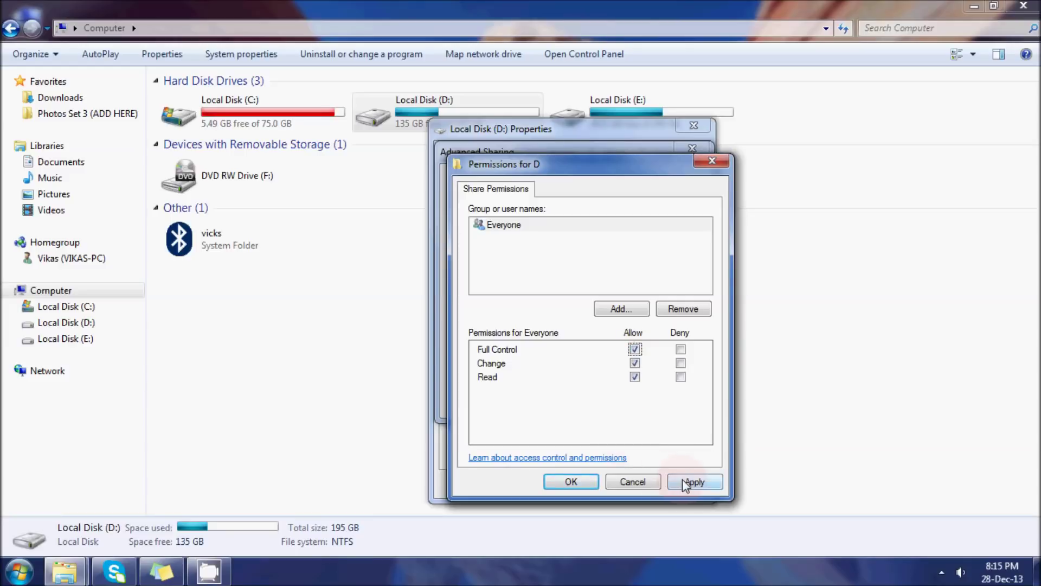
{"action": "left_click", "coordinate": [684, 481]}
{"action": "left_click", "coordinate": [592, 483]}
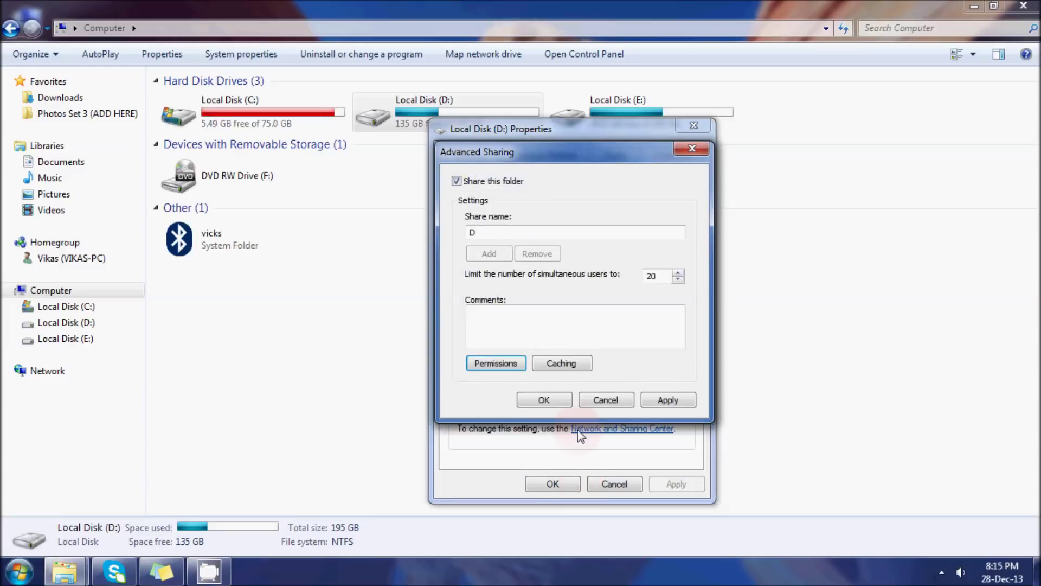
{"action": "left_click", "coordinate": [667, 400]}
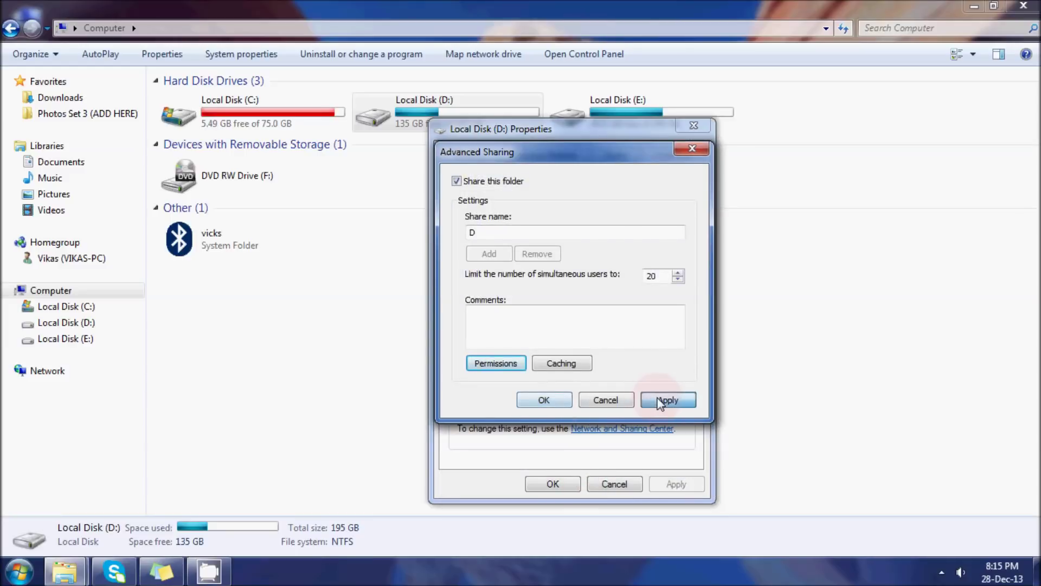
{"action": "left_click", "coordinate": [545, 400]}
{"action": "left_click", "coordinate": [550, 484]}
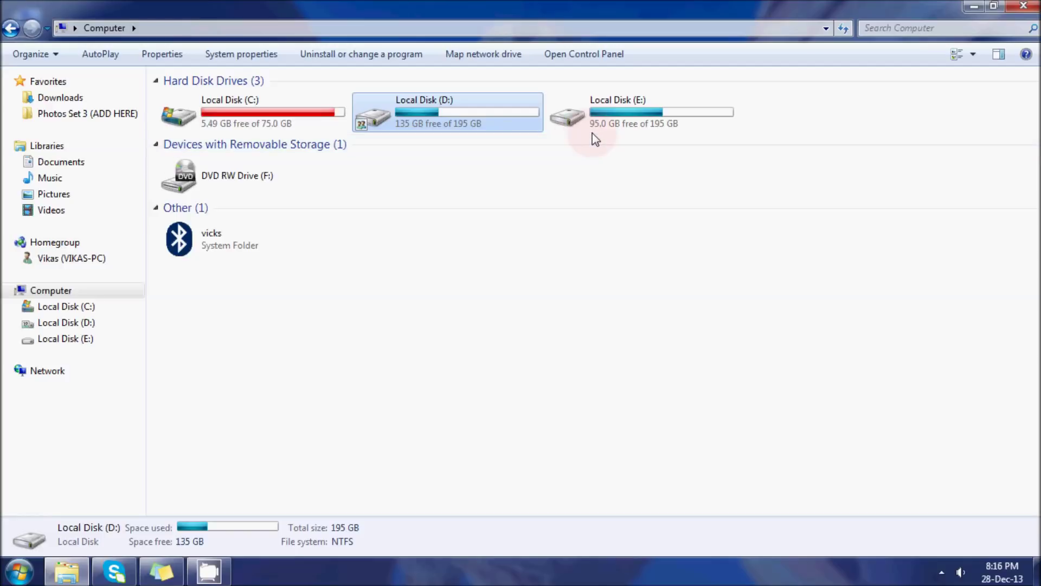
- Share Local Disk (E:) as 'E' through Advanced Sharing, apply, and close its properties
{"action": "left_click", "coordinate": [617, 107]}
{"action": "right_click", "coordinate": [617, 106]}
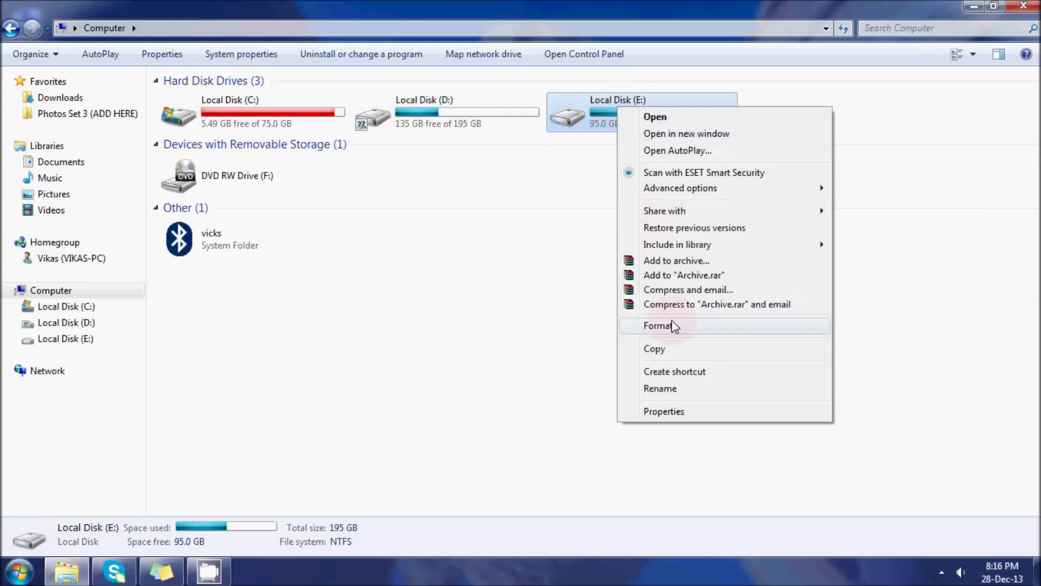
{"action": "left_click", "coordinate": [681, 414]}
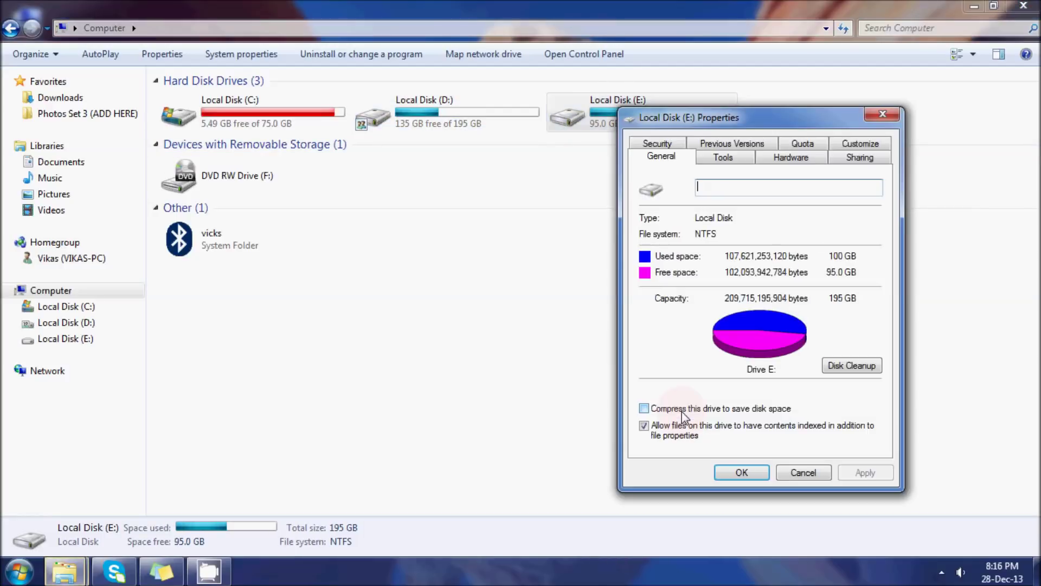
{"action": "left_click", "coordinate": [857, 158]}
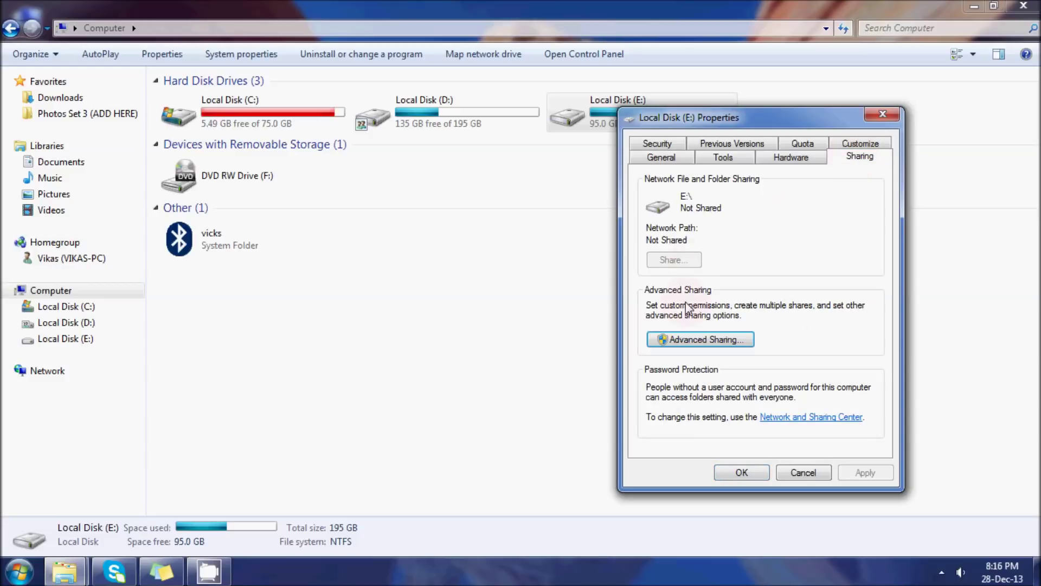
{"action": "left_click", "coordinate": [693, 341]}
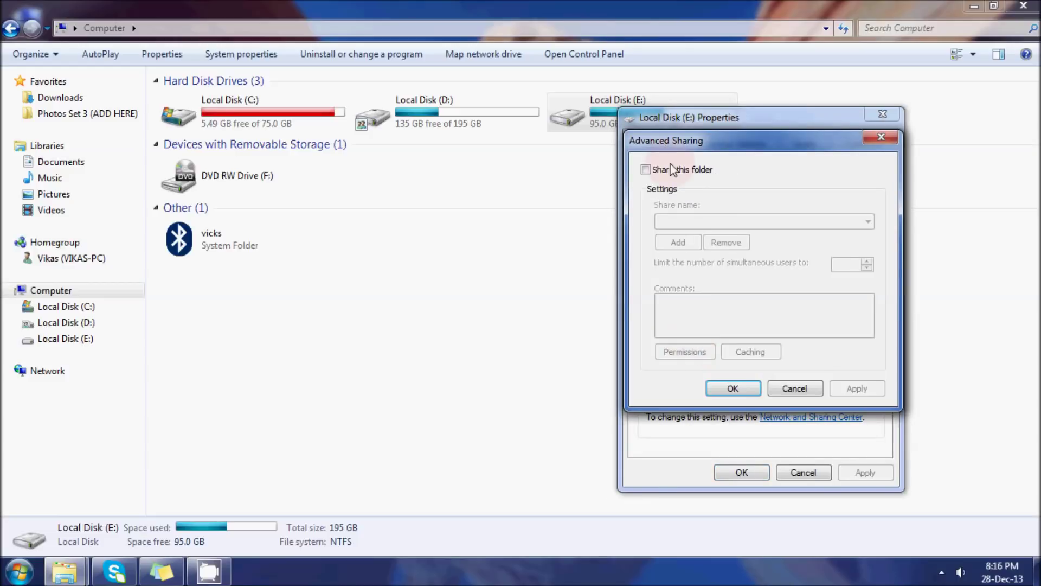
{"action": "left_click", "coordinate": [672, 172]}
{"action": "left_click", "coordinate": [861, 392]}
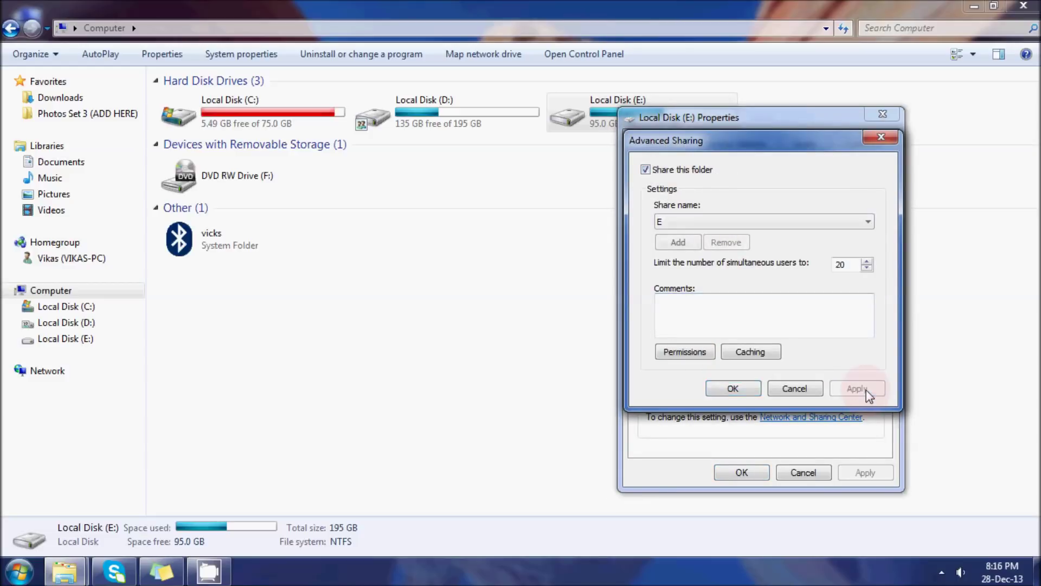
{"action": "left_click", "coordinate": [742, 398]}
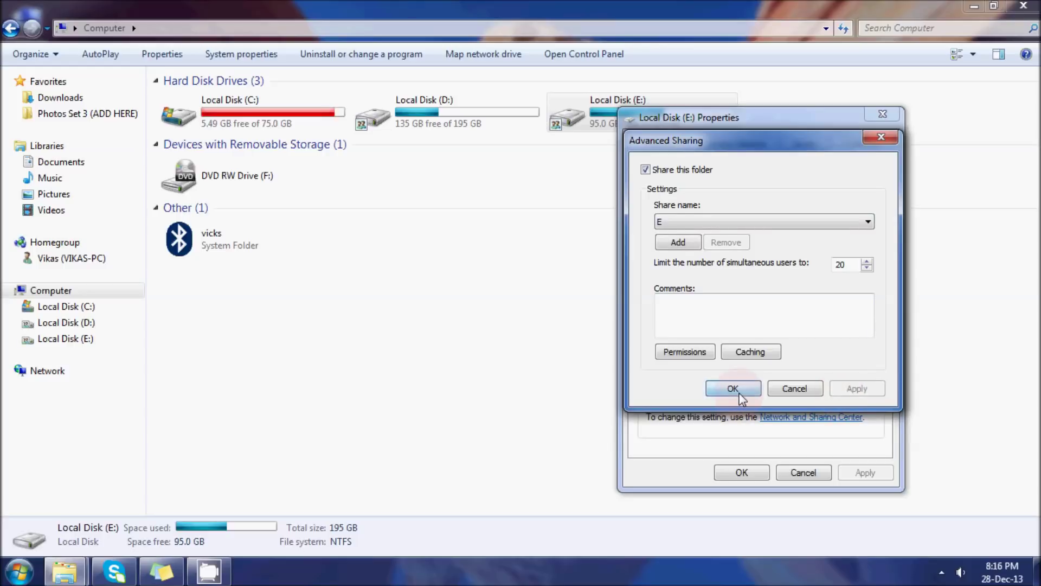
{"action": "left_click", "coordinate": [744, 473]}
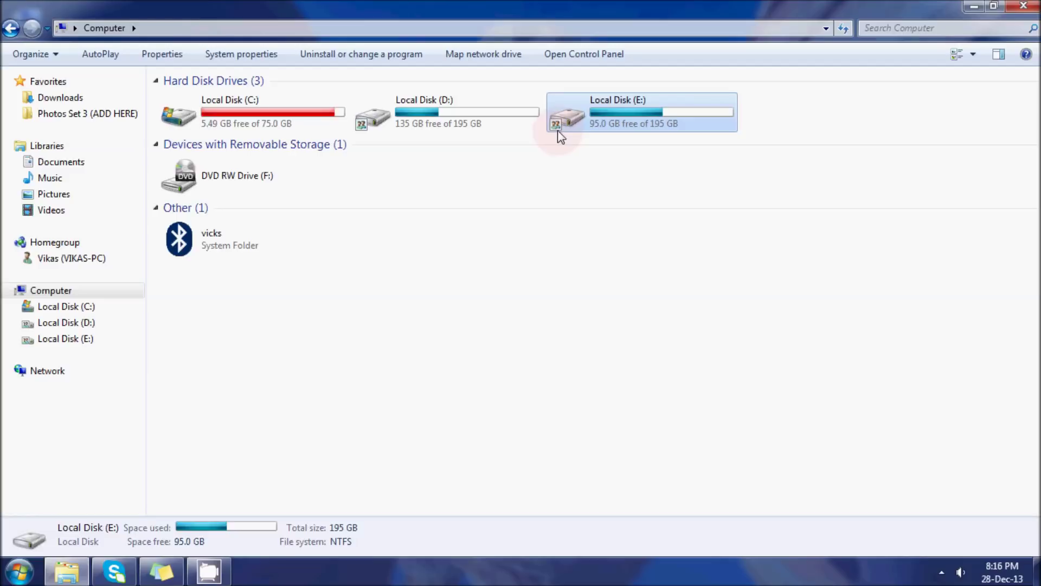
- Open Local Disk (D:) and share the Movie maker files folder with Homegroup (Read/Write)
{"action": "double_click", "coordinate": [439, 123]}
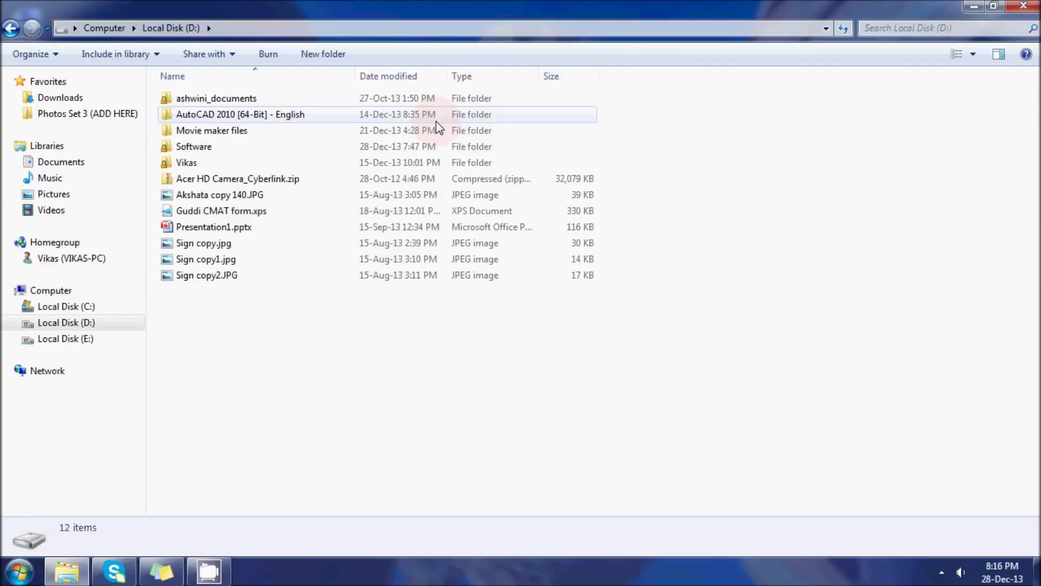
{"action": "left_click", "coordinate": [208, 134]}
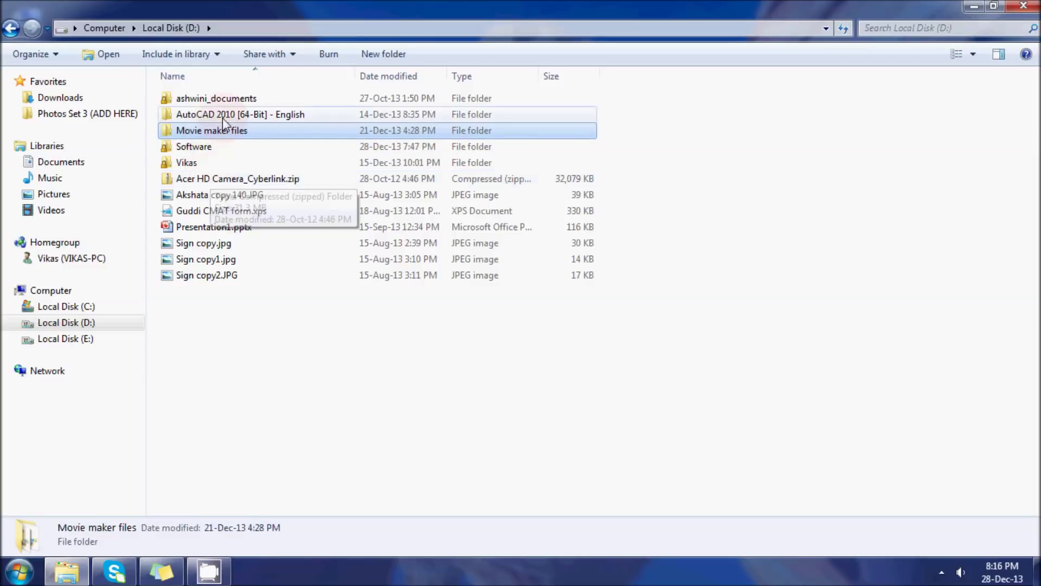
{"action": "left_click", "coordinate": [268, 55]}
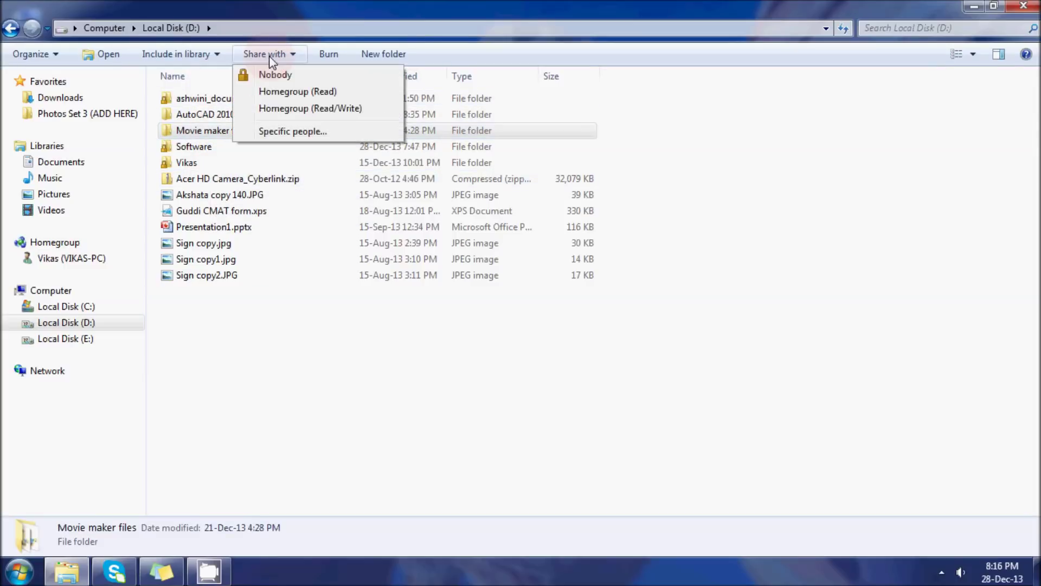
{"action": "left_click", "coordinate": [296, 109]}
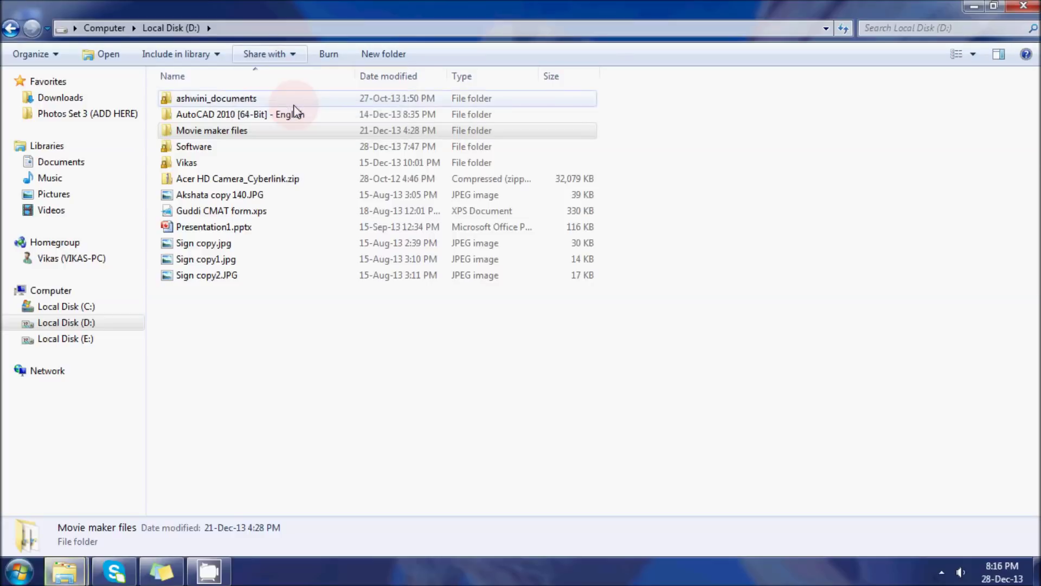
- Share the ashwini_documents folder with Homegroup (Read/Write)
{"action": "left_click", "coordinate": [250, 99]}
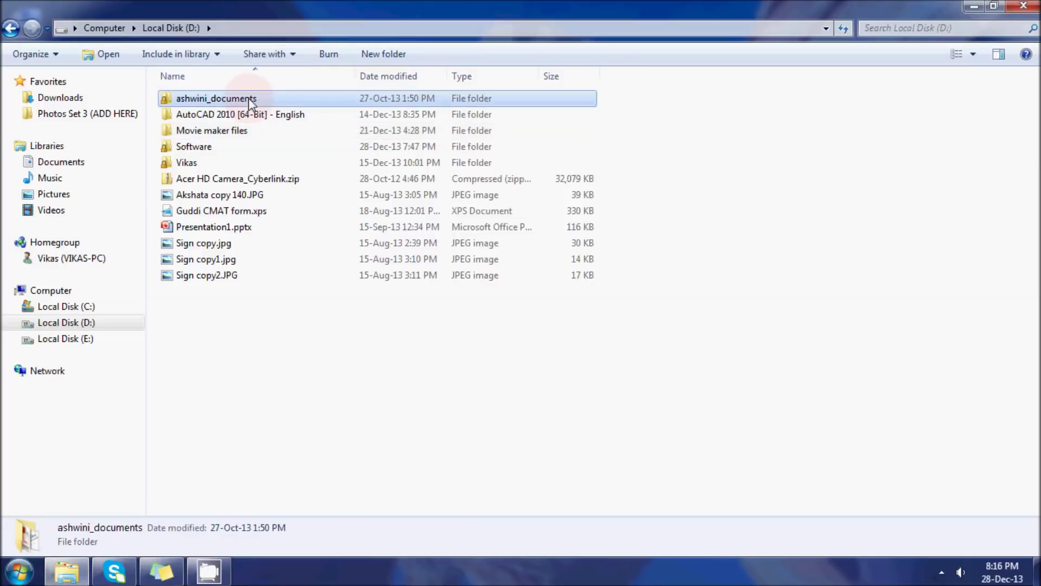
{"action": "left_click", "coordinate": [281, 55]}
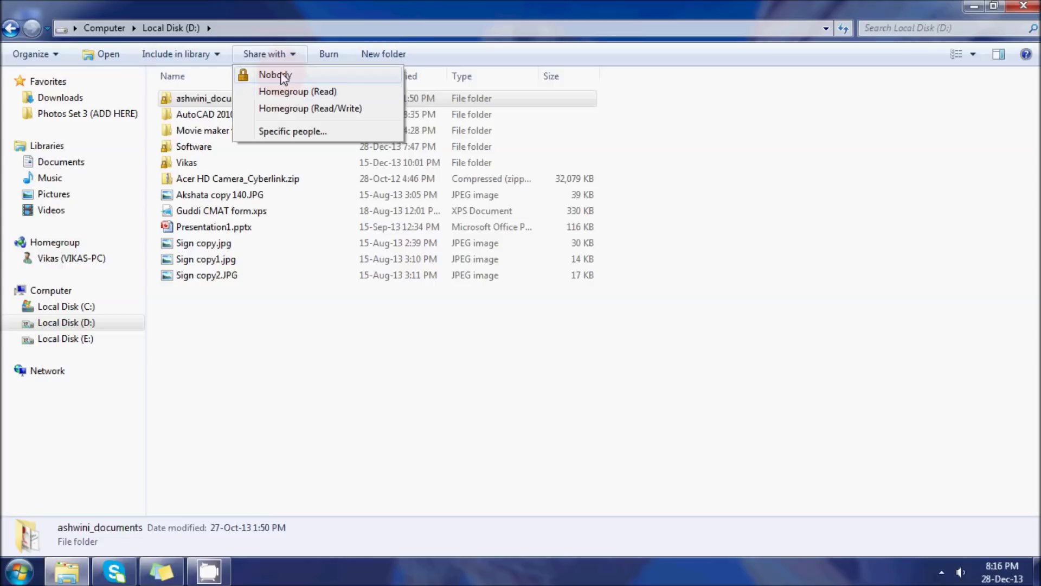
{"action": "left_click", "coordinate": [290, 109]}
{"action": "left_click", "coordinate": [287, 115]}
{"action": "key", "text": "Up"}
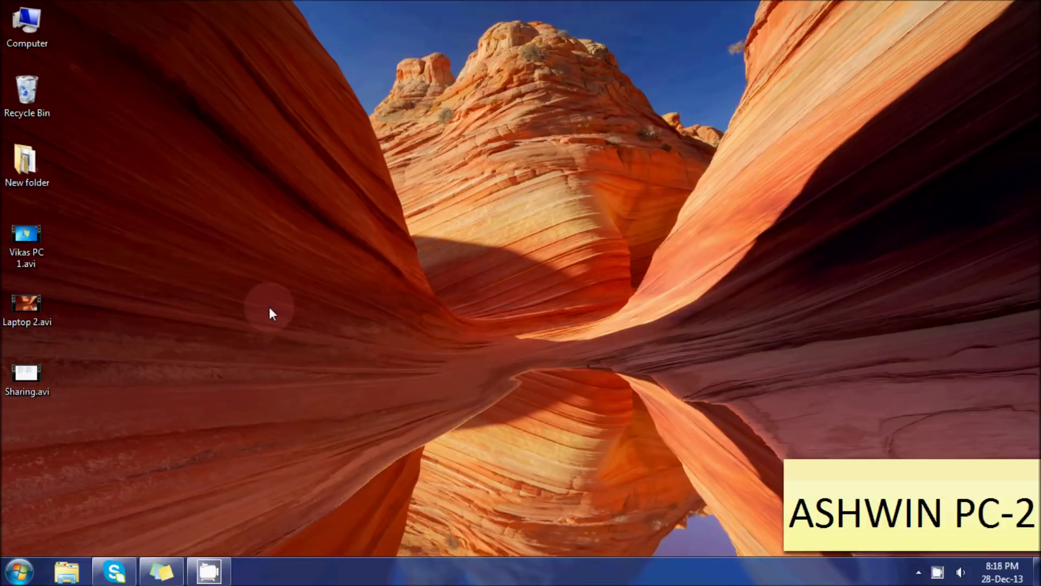
- Open Computer from the Start menu, then switch to the Network view
{"action": "left_click", "coordinate": [20, 572]}
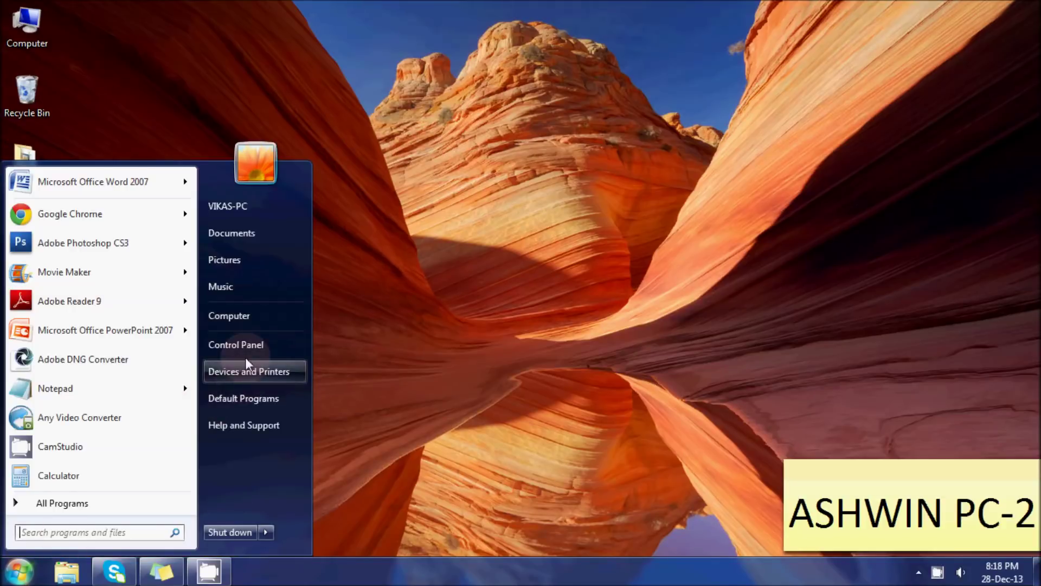
{"action": "left_click", "coordinate": [256, 324]}
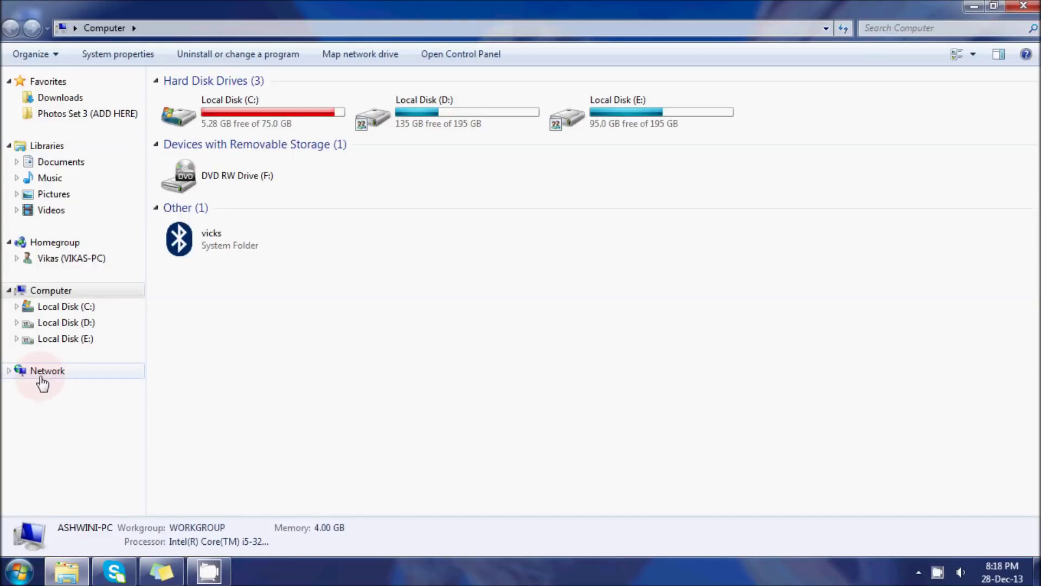
{"action": "left_click", "coordinate": [41, 378]}
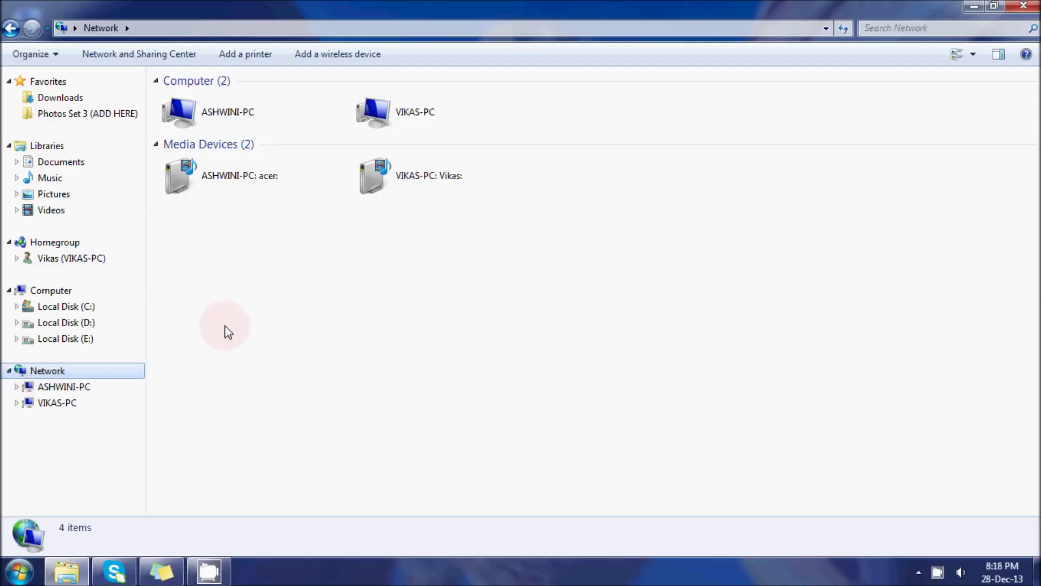
- Open VIKAS-PC from Network and browse its shared d drive
{"action": "left_click", "coordinate": [242, 321]}
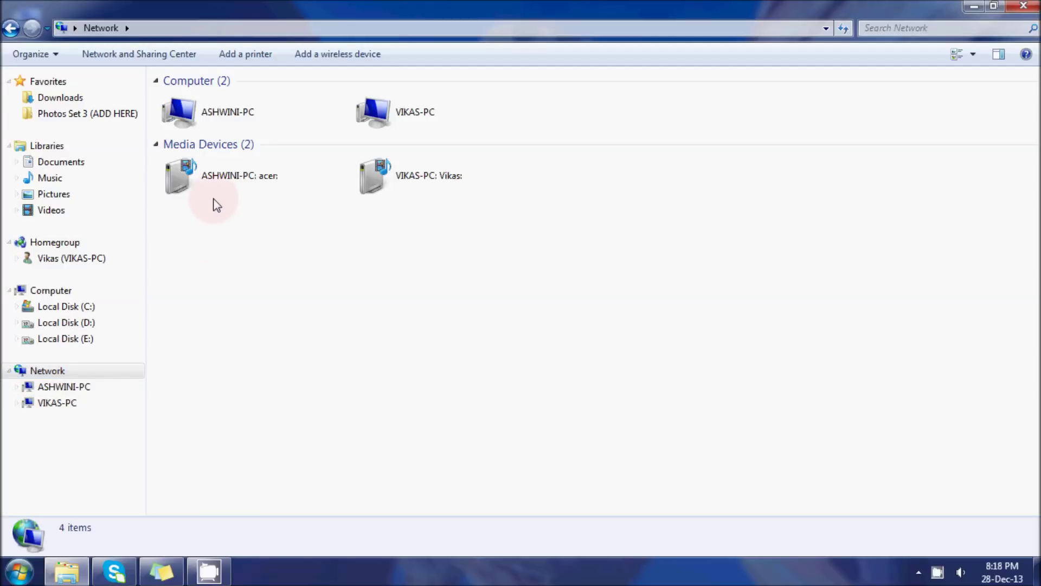
{"action": "left_click", "coordinate": [377, 118]}
{"action": "double_click", "coordinate": [377, 118]}
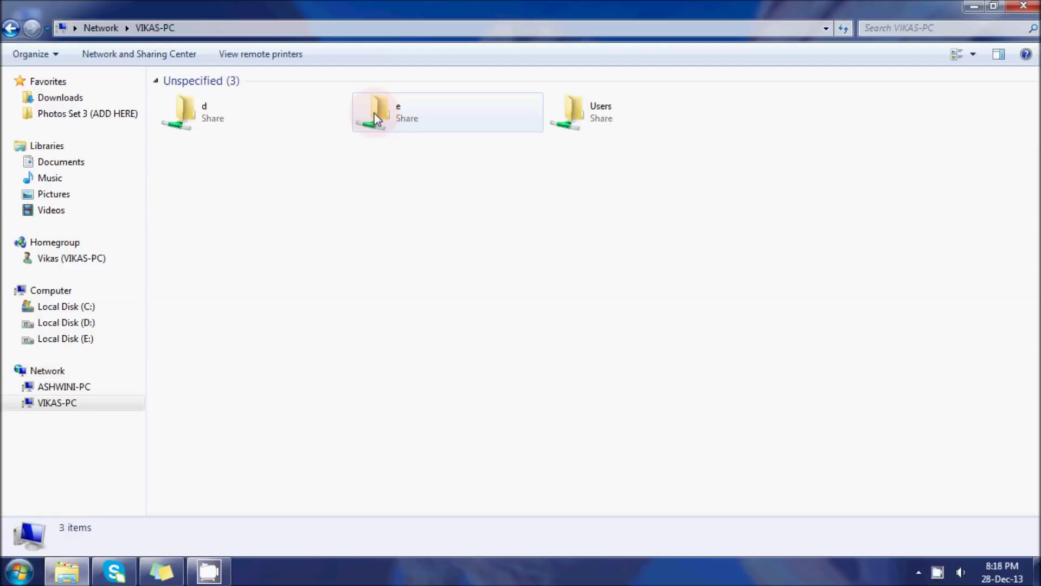
{"action": "double_click", "coordinate": [197, 115]}
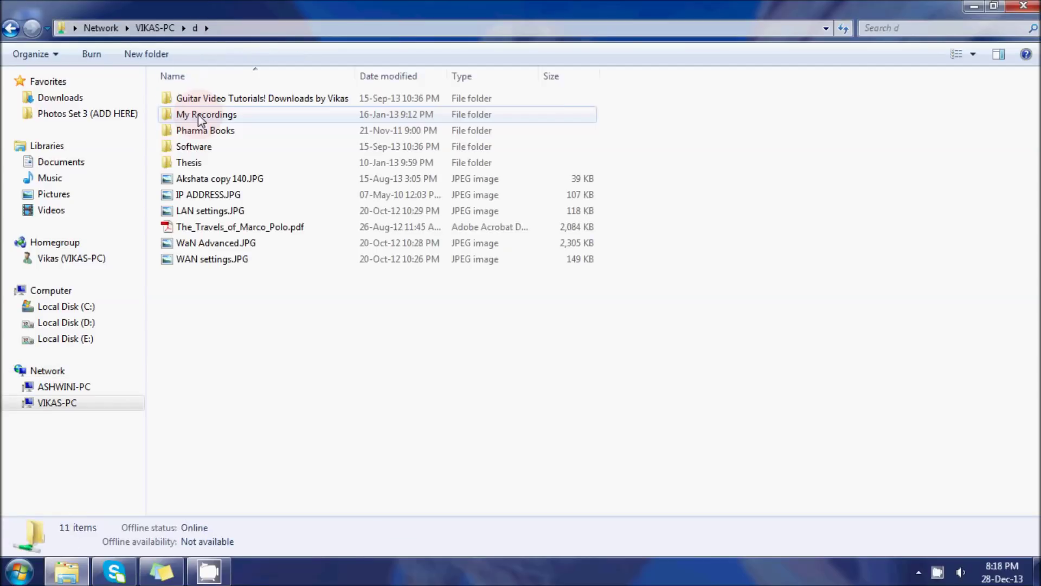
- Browse VIKAS-PC's shared e drive, return to Network, then close Explorer
{"action": "left_click", "coordinate": [178, 30]}
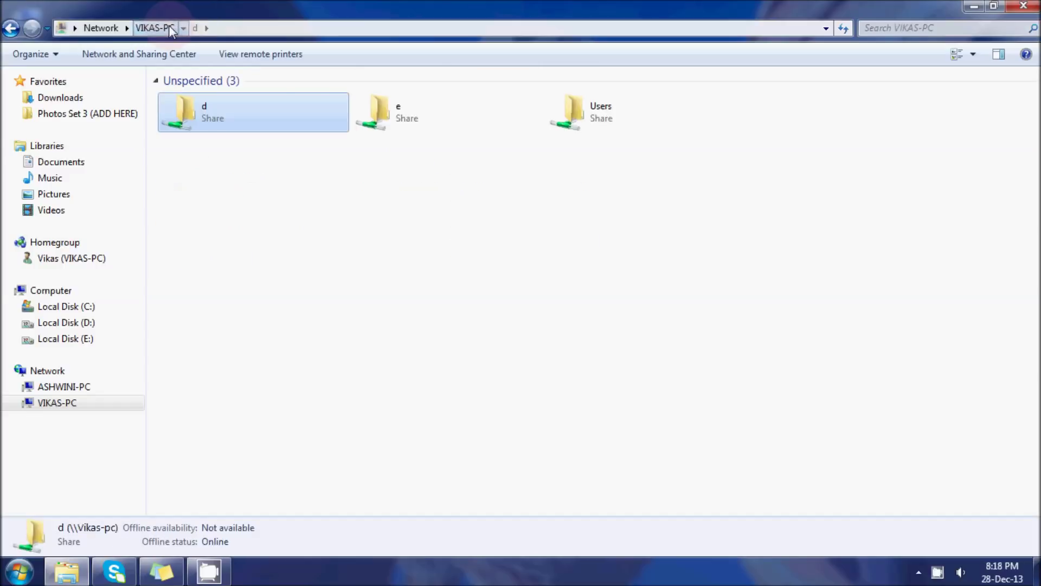
{"action": "double_click", "coordinate": [396, 107]}
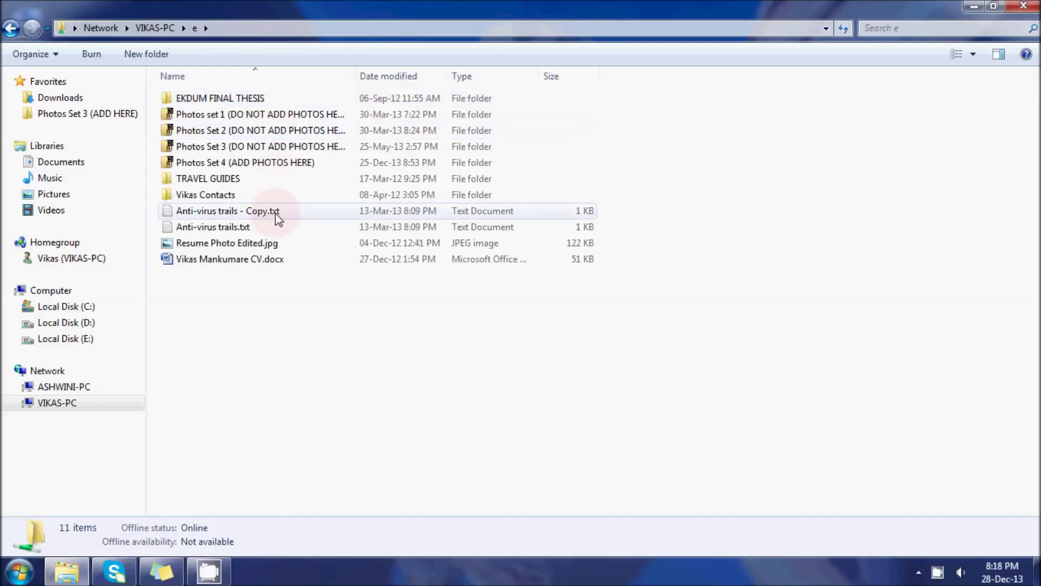
{"action": "left_click", "coordinate": [103, 30]}
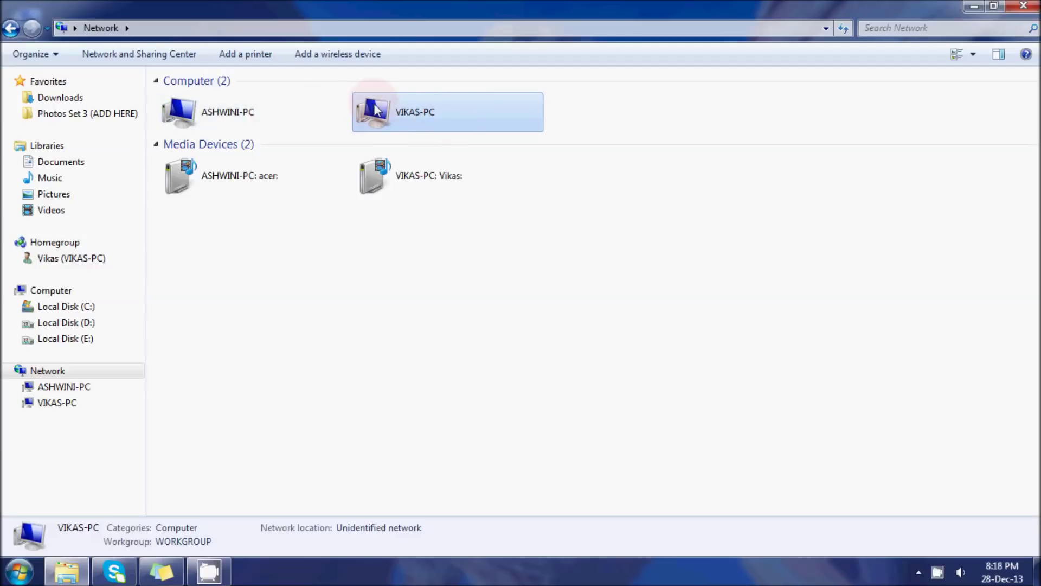
{"action": "left_click", "coordinate": [1024, 6]}
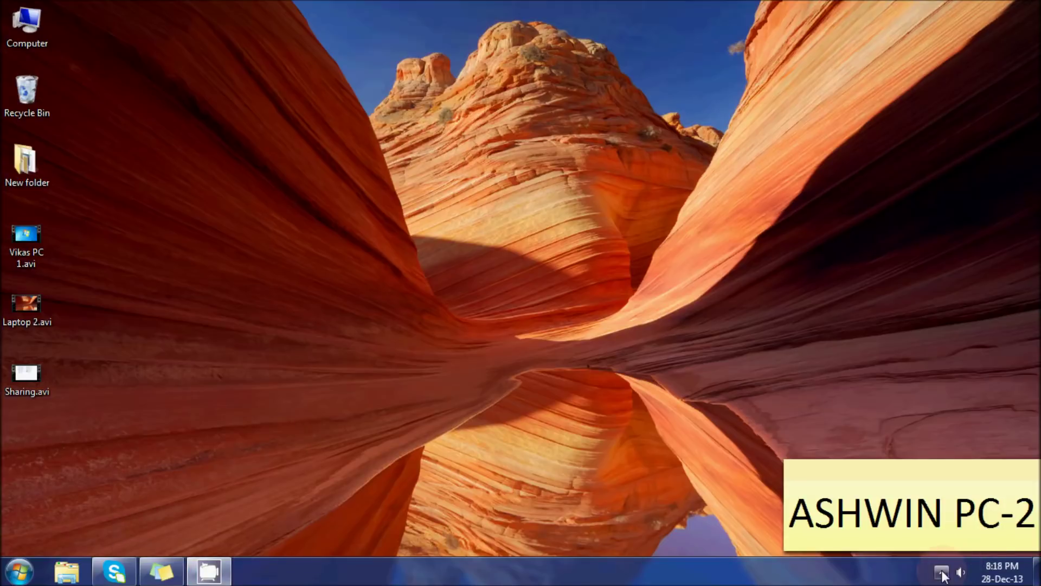
- Open VIKAS-PC's shared d drive in a new Explorer window and copy WAN settings.JPG
{"action": "left_click", "coordinate": [66, 571]}
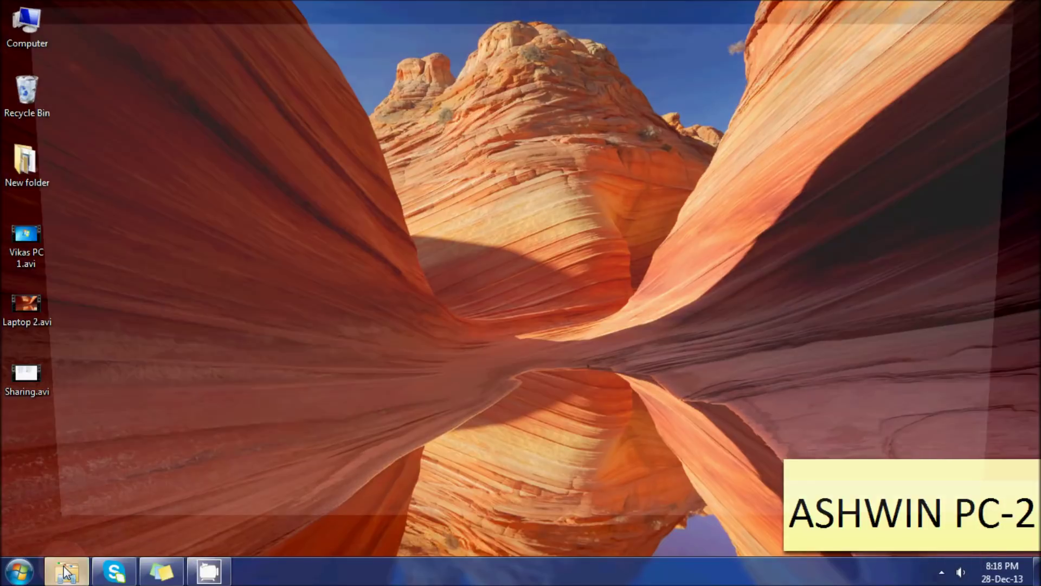
{"action": "left_click", "coordinate": [60, 405]}
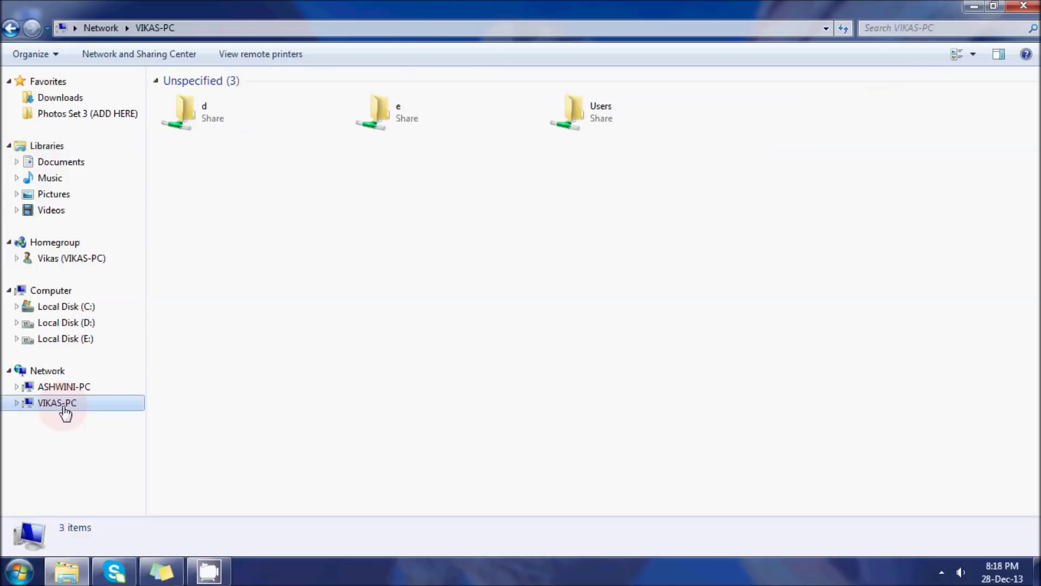
{"action": "double_click", "coordinate": [210, 119]}
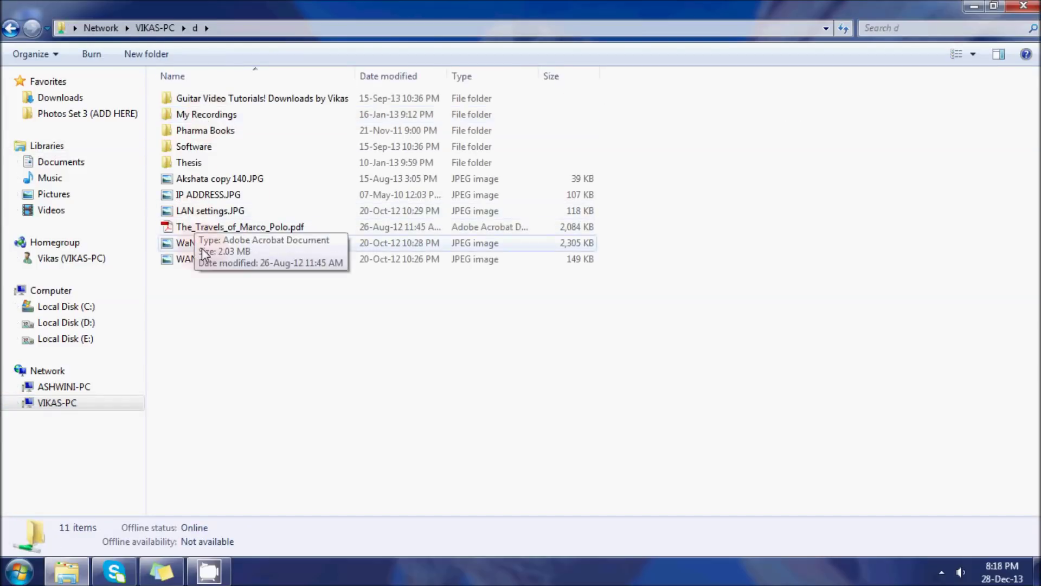
{"action": "left_click", "coordinate": [213, 262]}
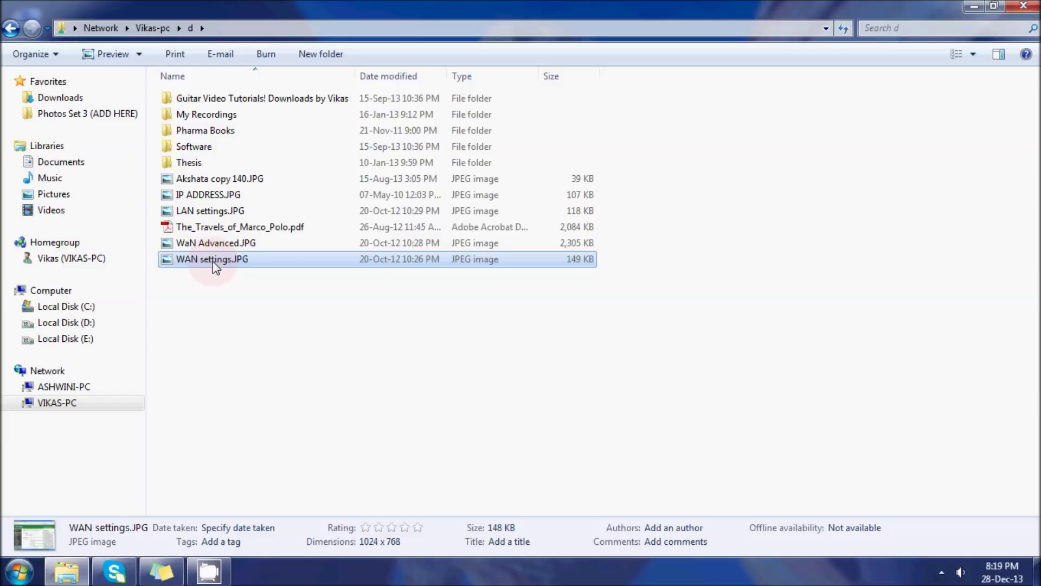
{"action": "right_click", "coordinate": [213, 261]}
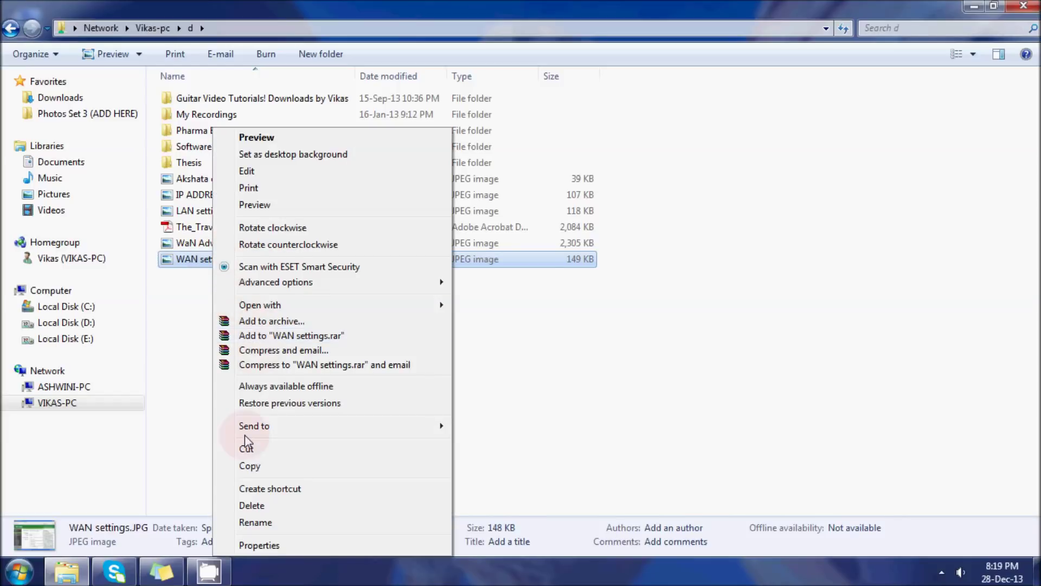
{"action": "left_click", "coordinate": [256, 465]}
- Paste the copy as WAN settings - Copy.JPG into d, then return to Network
{"action": "left_click", "coordinate": [255, 372]}
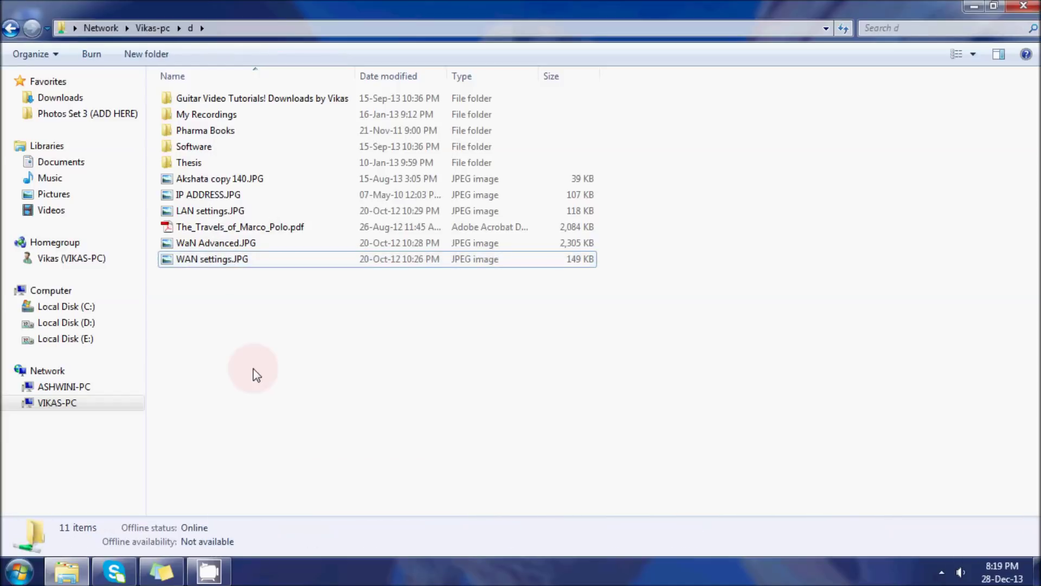
{"action": "right_click", "coordinate": [256, 373]}
{"action": "left_click", "coordinate": [332, 278]}
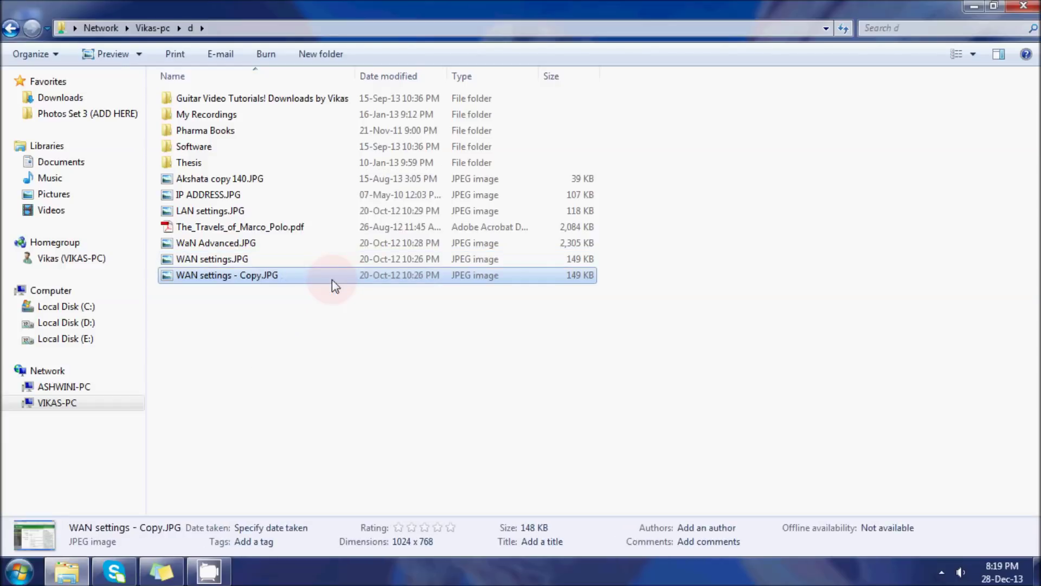
{"action": "left_click", "coordinate": [242, 307]}
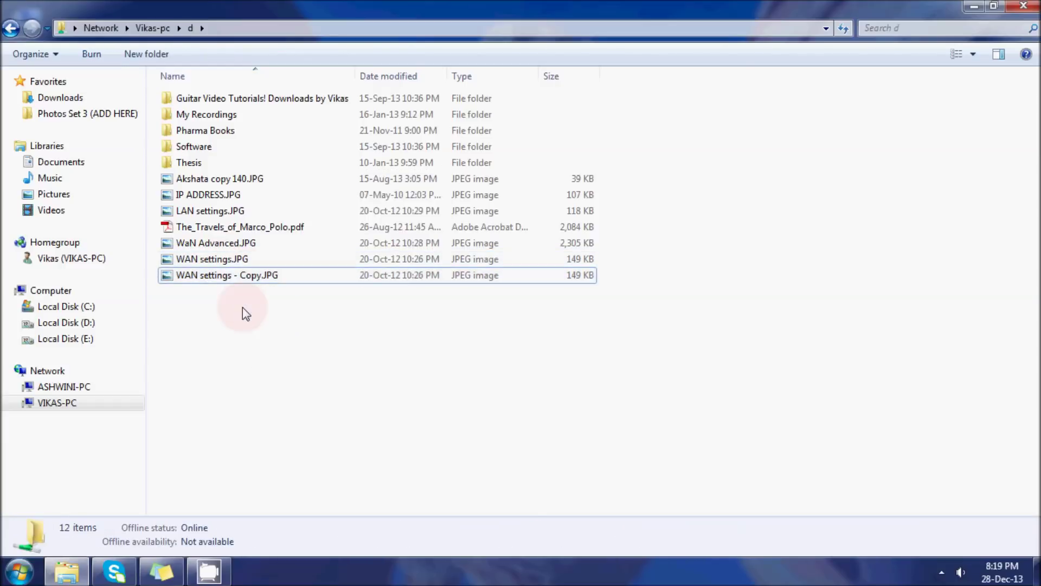
{"action": "left_click", "coordinate": [152, 28]}
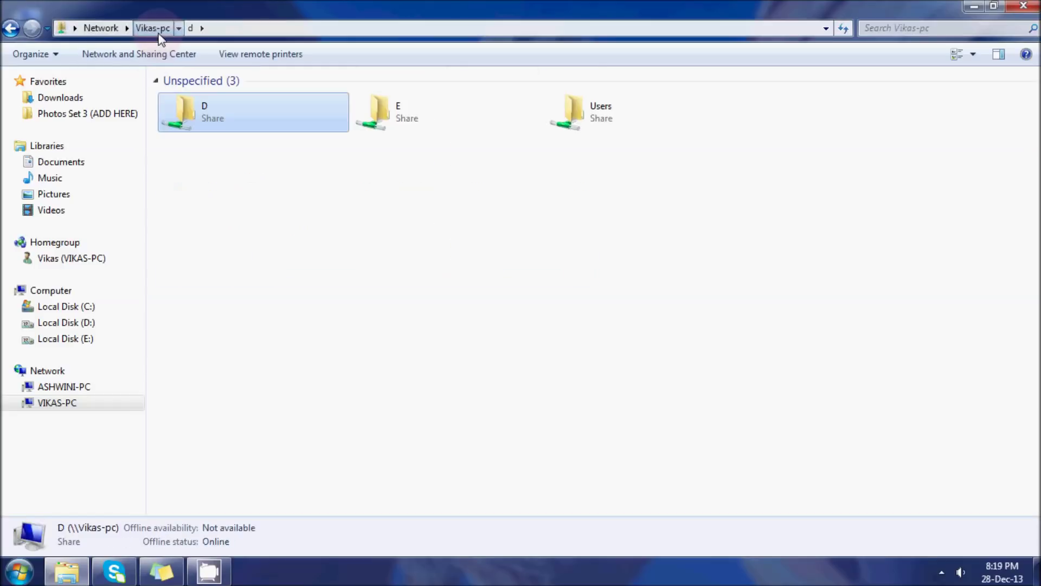
{"action": "double_click", "coordinate": [192, 122]}
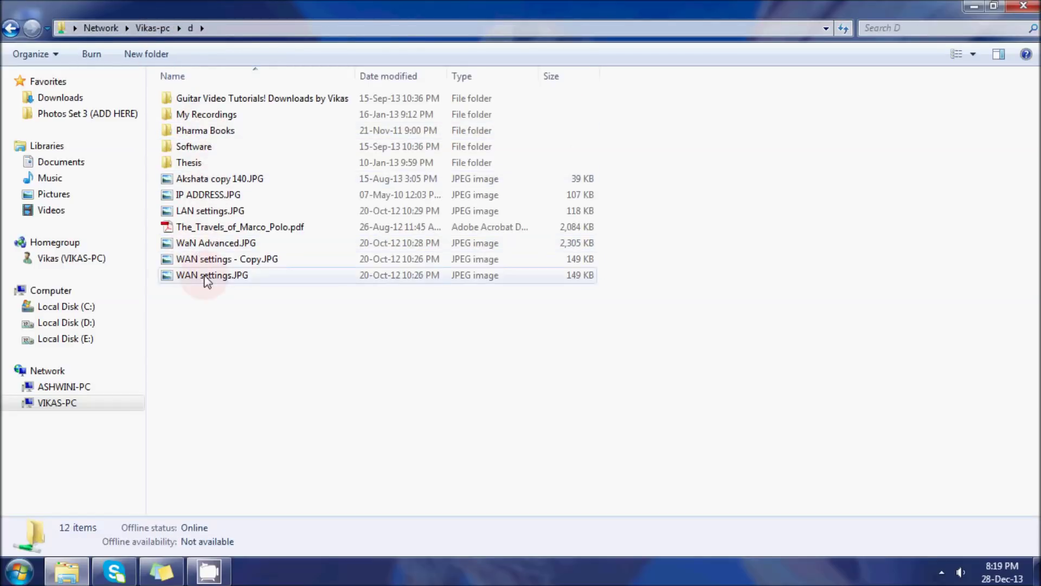
{"action": "left_click", "coordinate": [101, 28]}
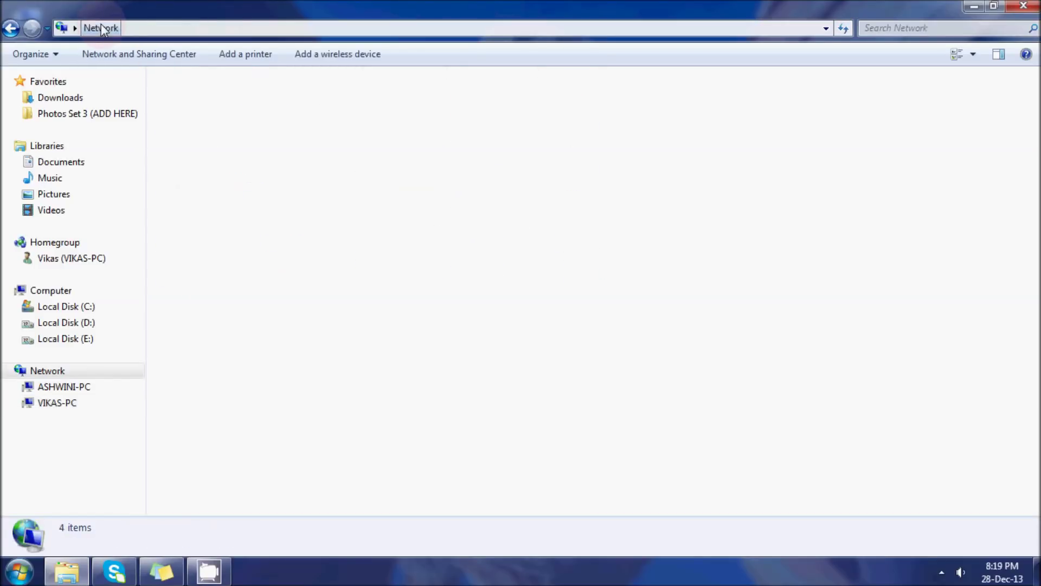